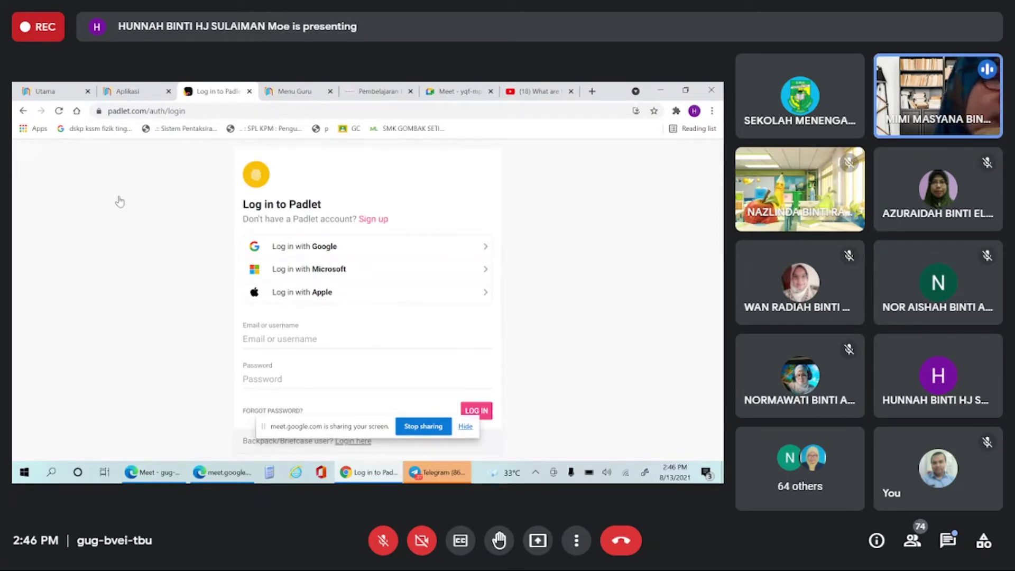
Step: Log in to Padlet with the Google account, choose the free Basic plan and allow notifications on the dashboard
click(297, 252)
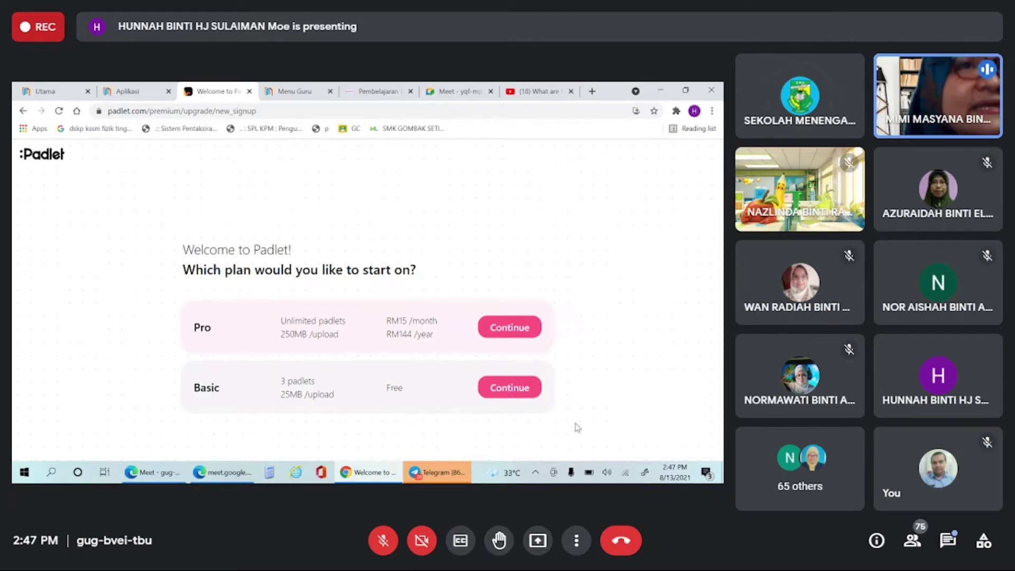
click(510, 391)
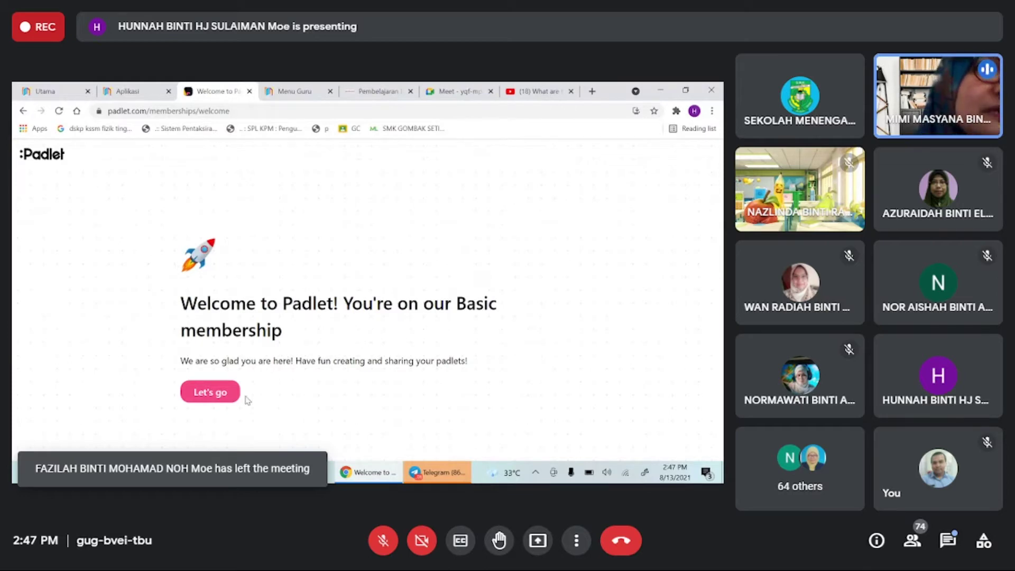
click(199, 394)
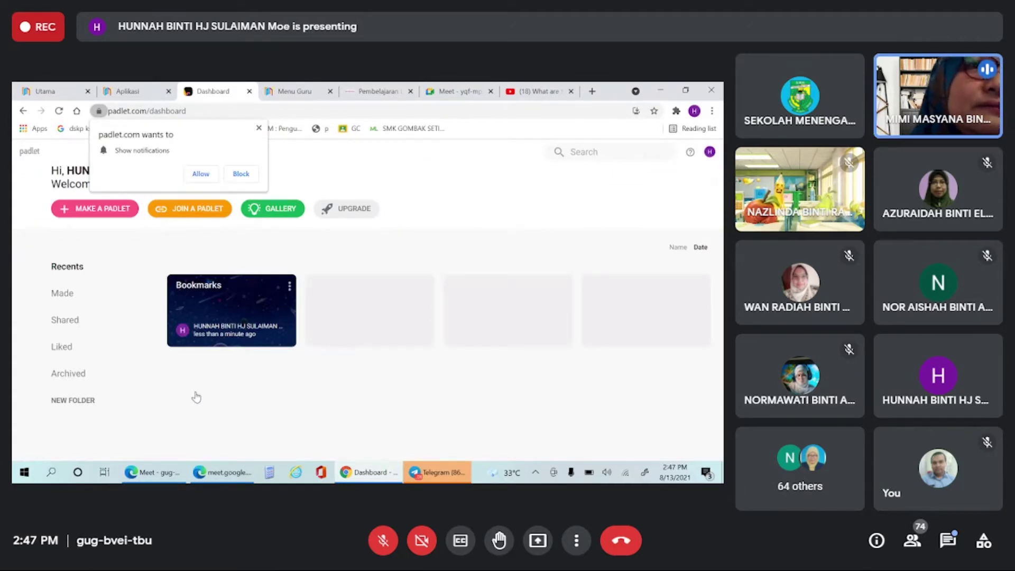
click(200, 173)
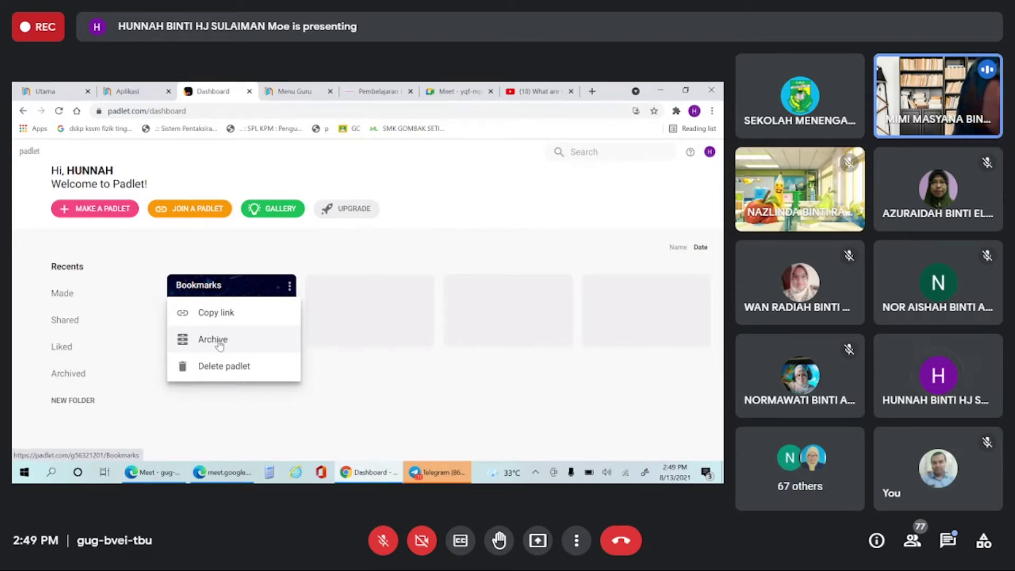
Step: Dismiss the Bookmarks padlet's options and start making a new padlet
click(336, 397)
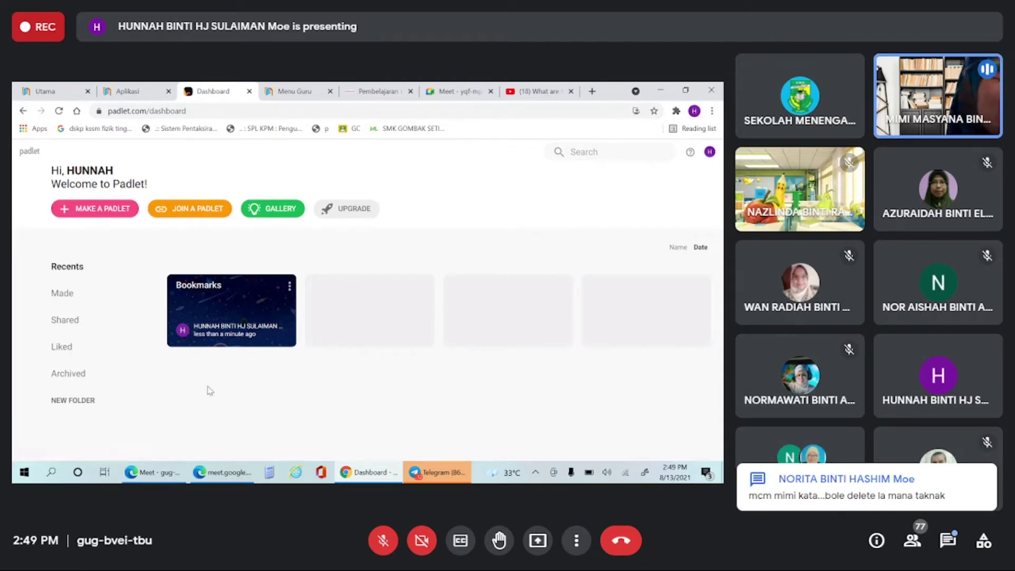
click(93, 210)
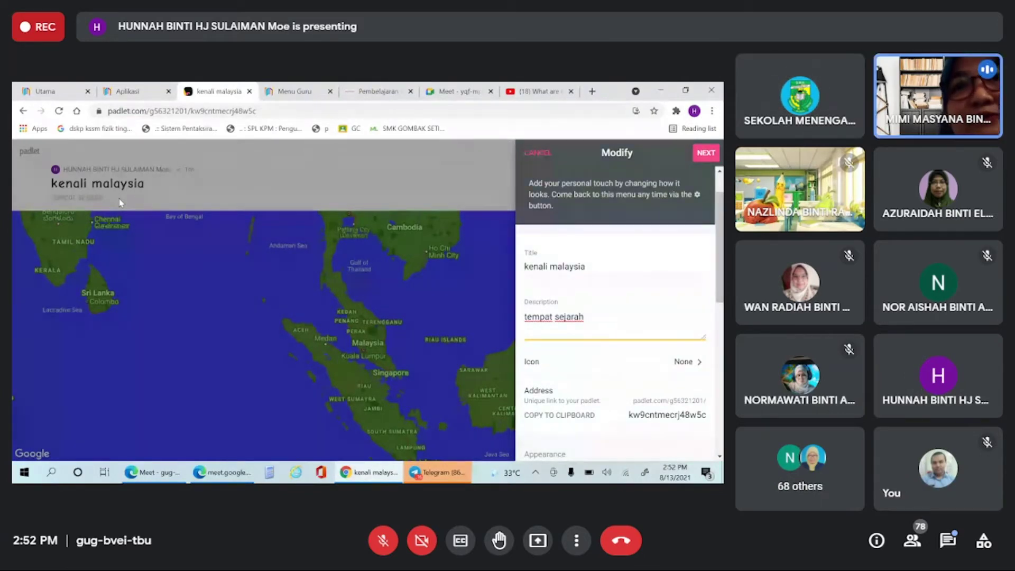
Step: Set the "kenali malaysia" padlet's icon to the smiling halo emoji and keep working on the unsaved changes
scroll(121, 203, down, 2)
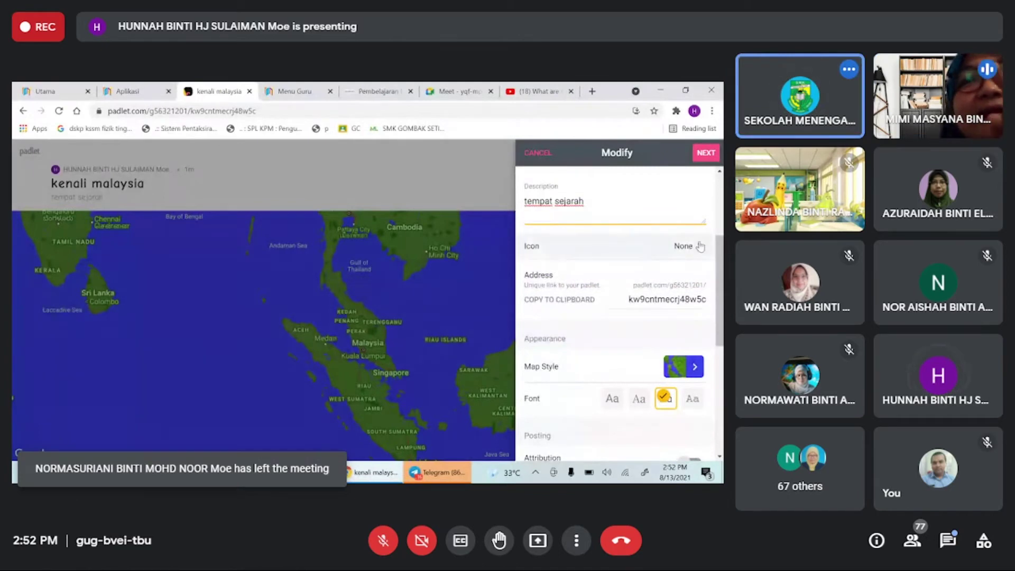
click(610, 254)
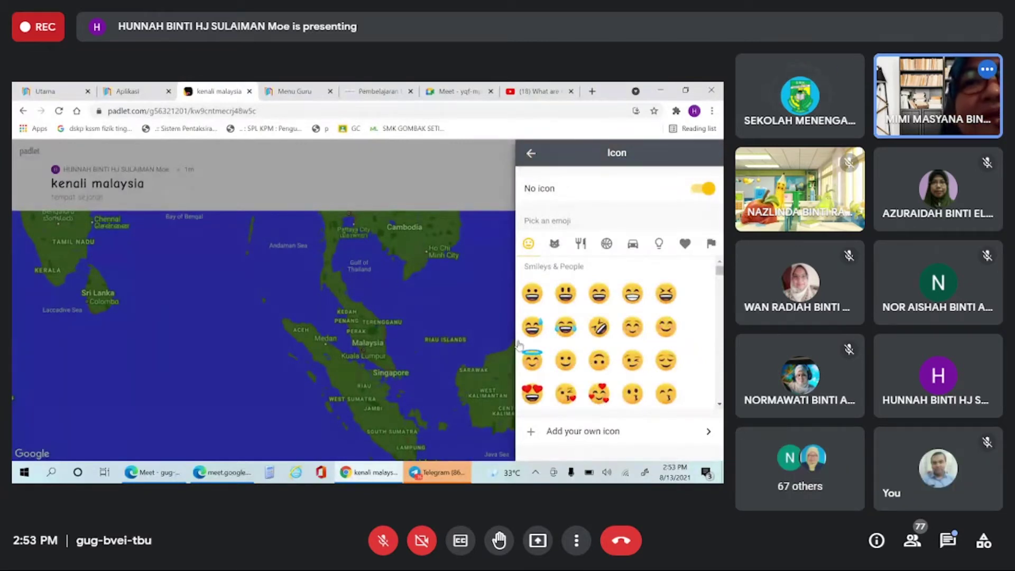
click(531, 360)
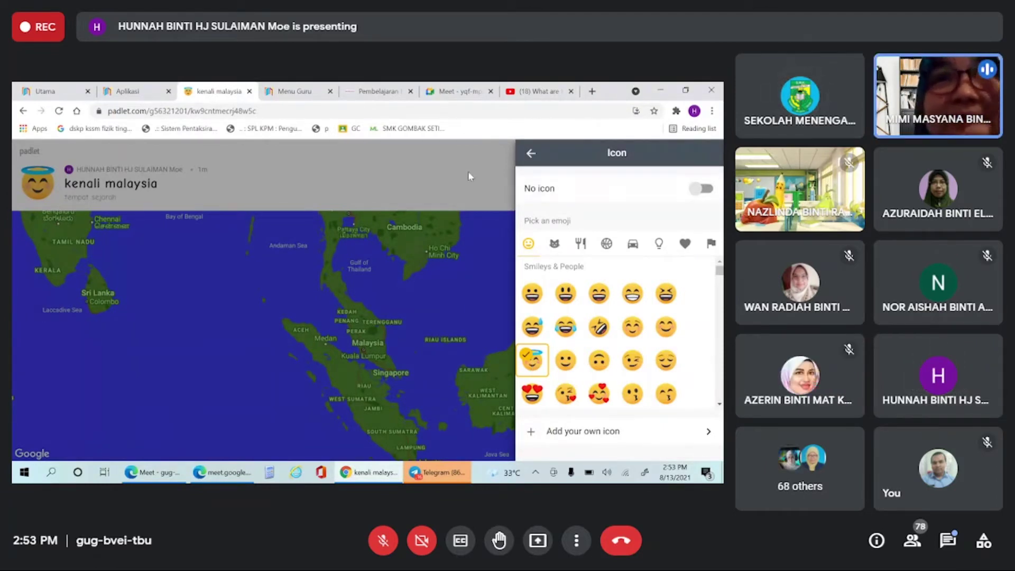
click(423, 183)
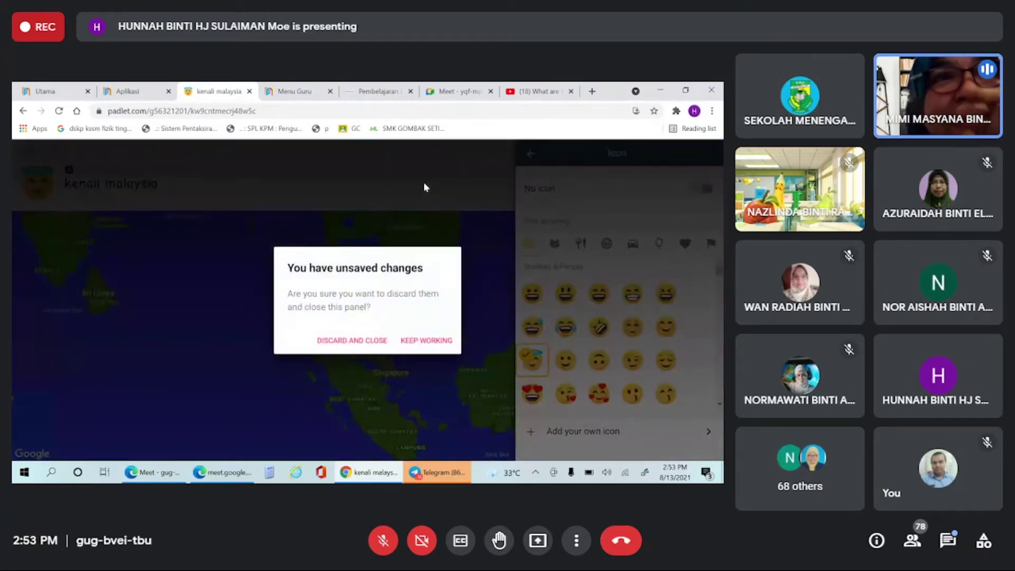
click(531, 160)
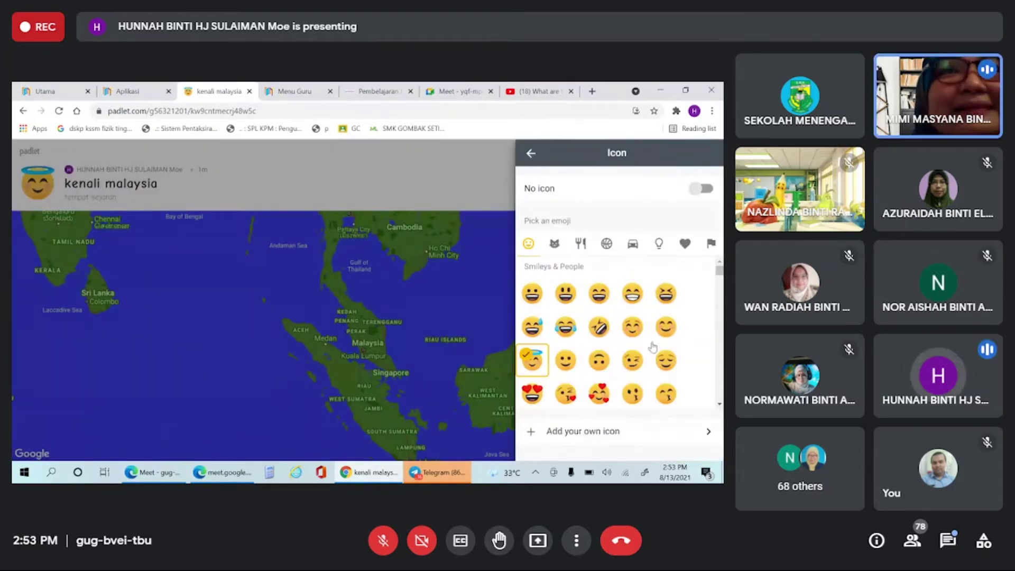
Step: Look at the emoji list and the sources for adding an own icon, and return to the Modify settings
click(719, 406)
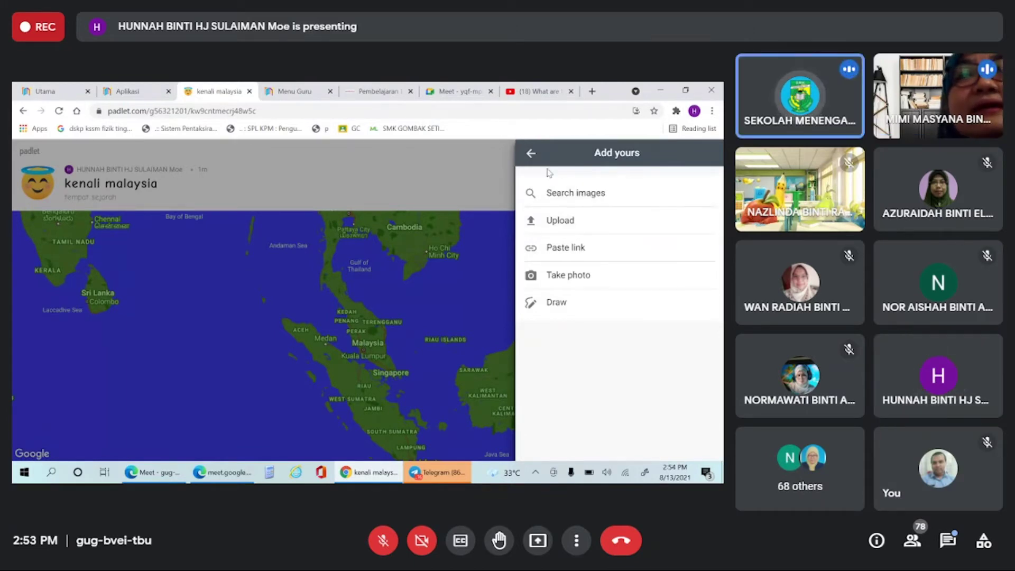
click(530, 154)
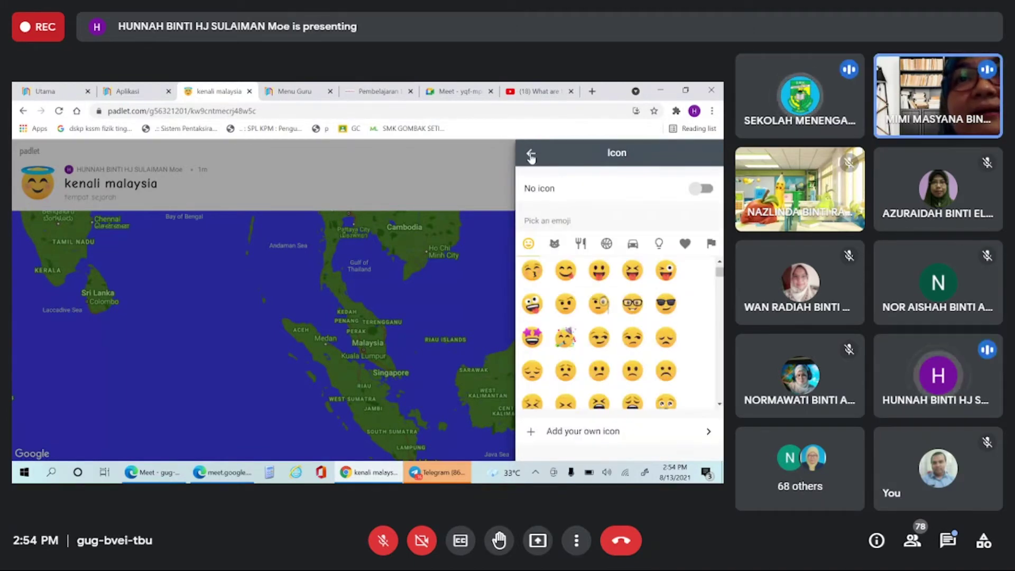
click(531, 155)
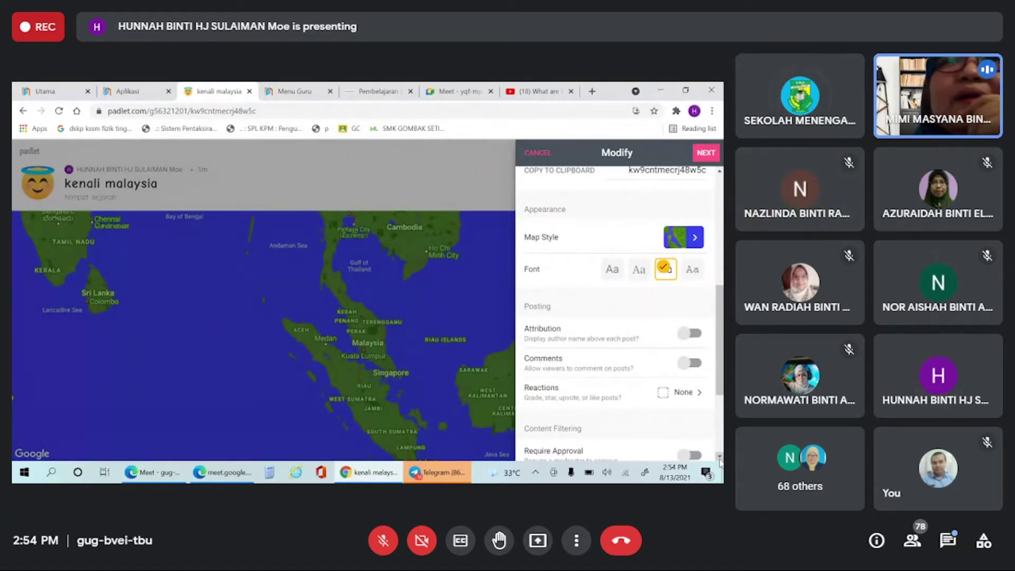
Step: Browse the available map styles for the padlet, from The Usual through Silver and Black Metal
click(696, 239)
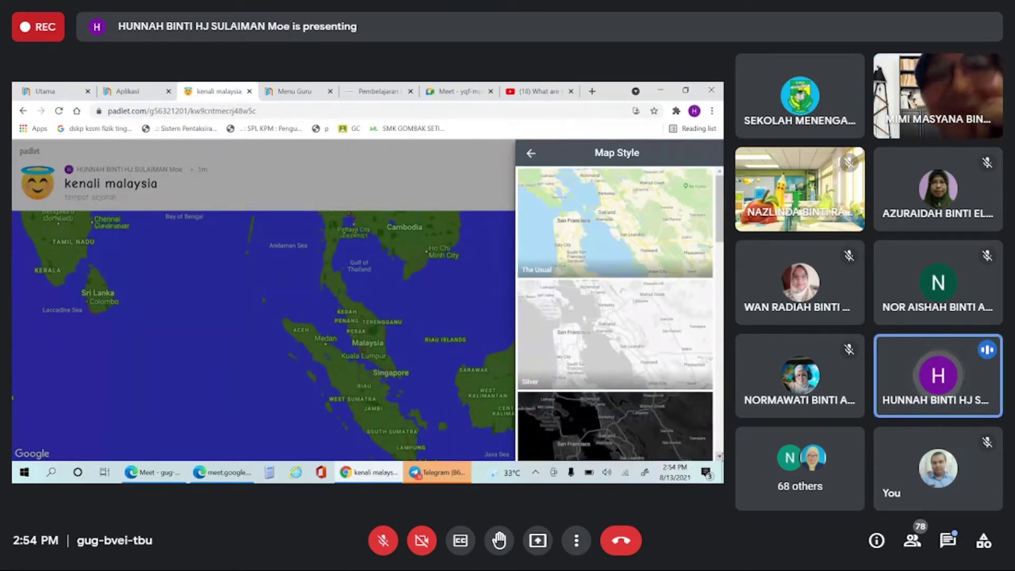
scroll(687, 454, down, 2)
scroll(614, 317, down, 6)
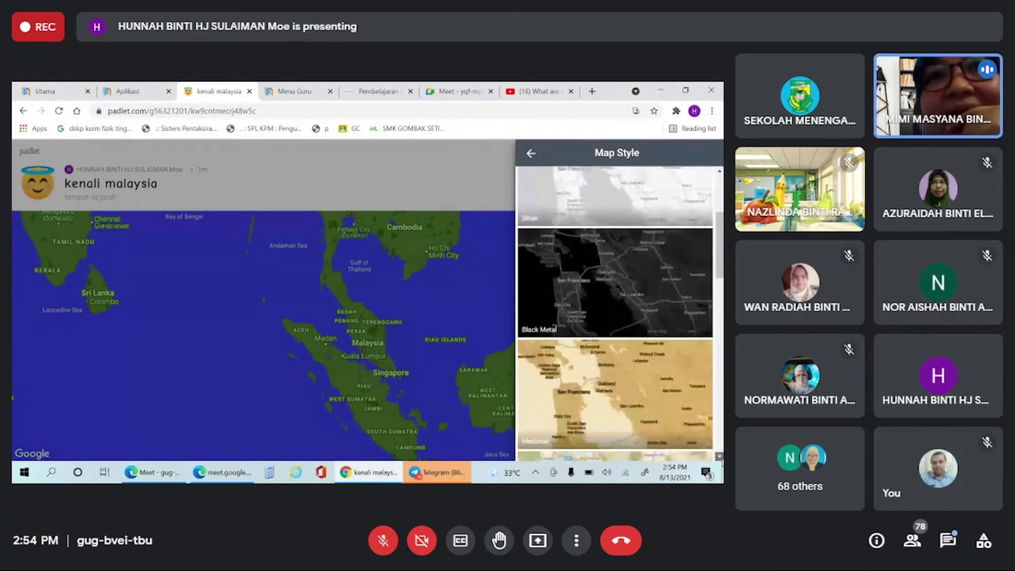
scroll(614, 312, down, 3)
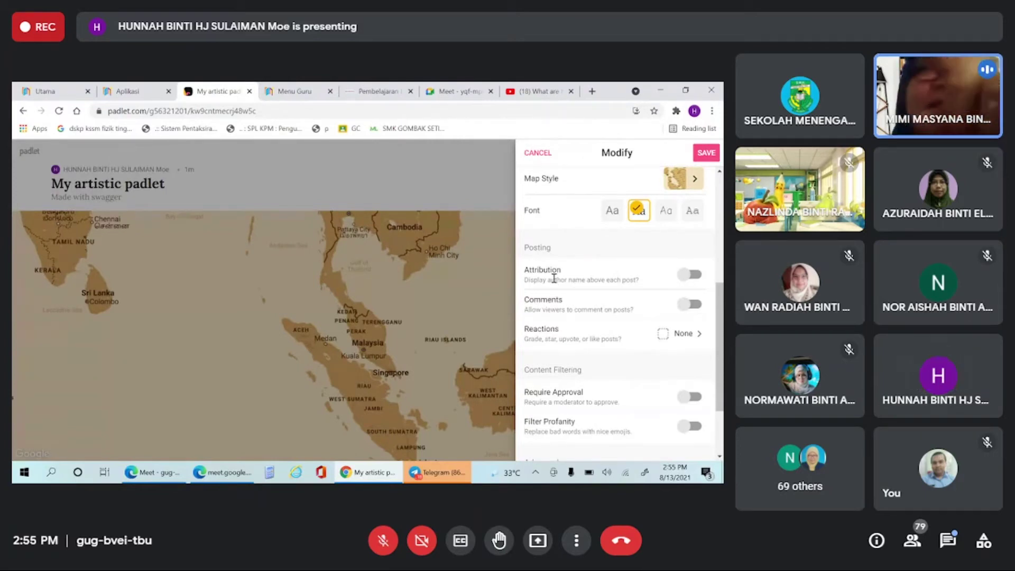
Step: Turn on Attribution and Comments for the padlet's posts, and clear the Telegram notifications covering the settings
click(685, 281)
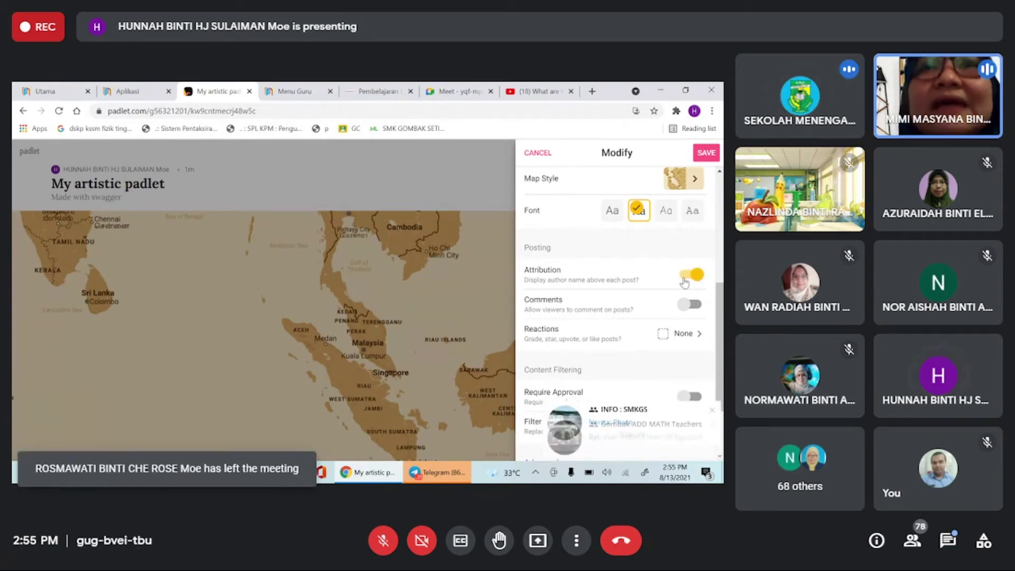
click(631, 348)
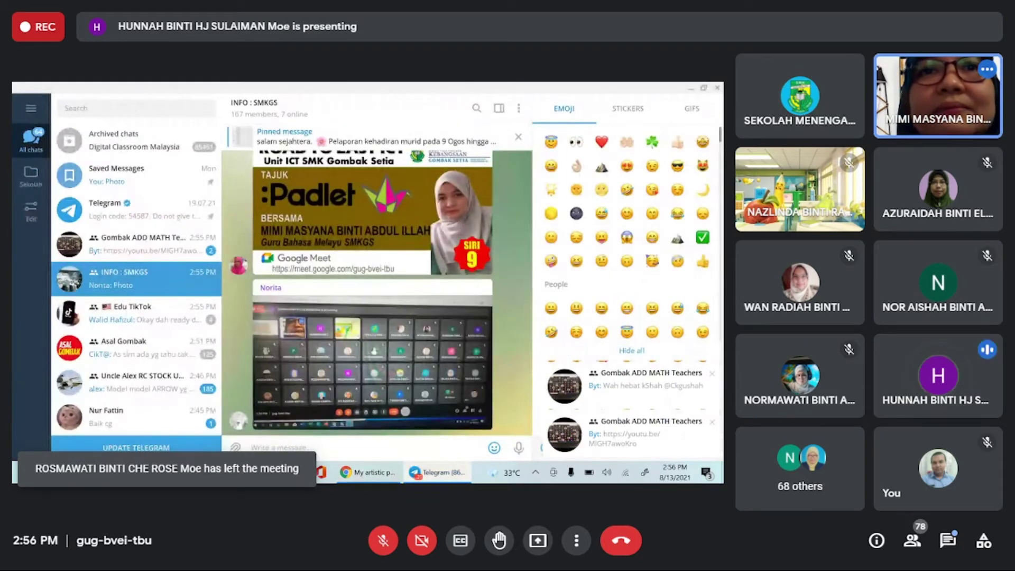
click(385, 473)
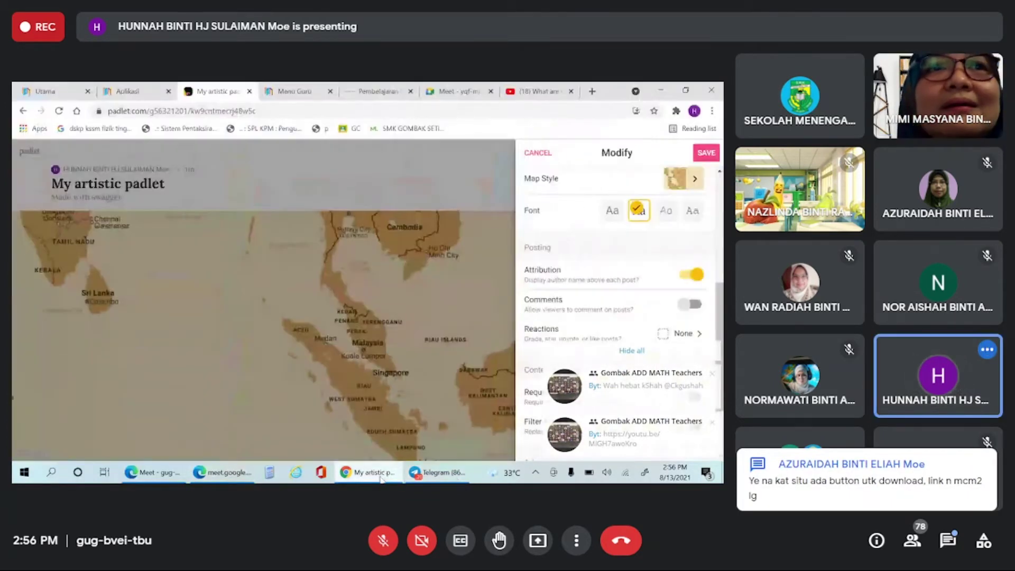
click(647, 357)
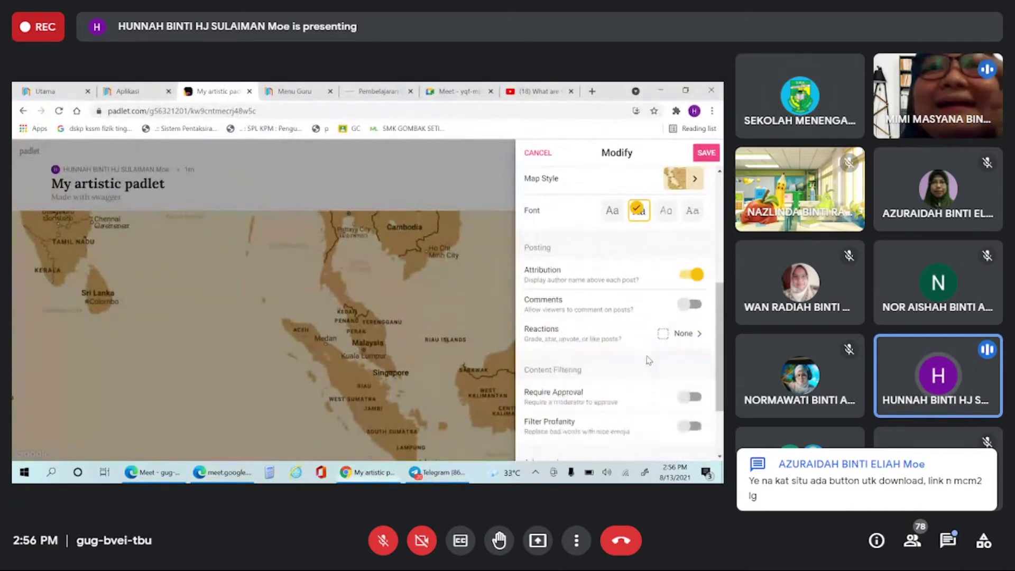
click(689, 305)
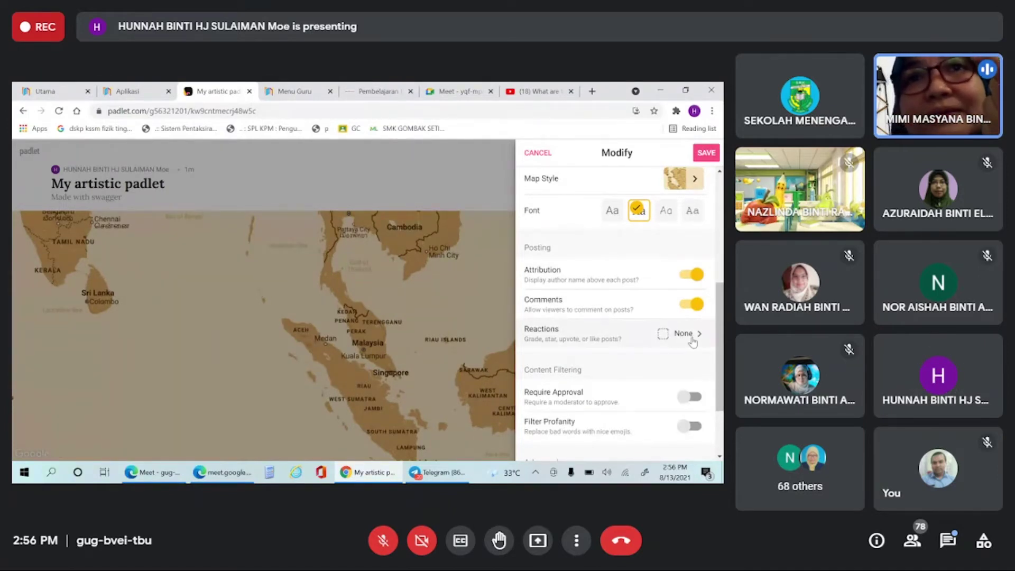
Step: Try the Like, Vote, Star and Grade reactions, and set the padlet's reactions to Star
click(692, 338)
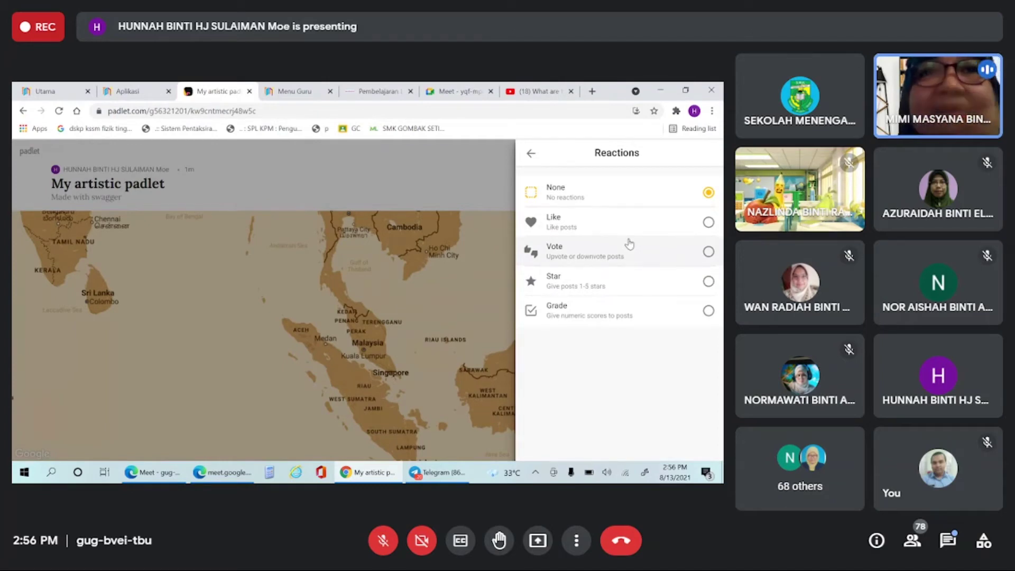
click(693, 225)
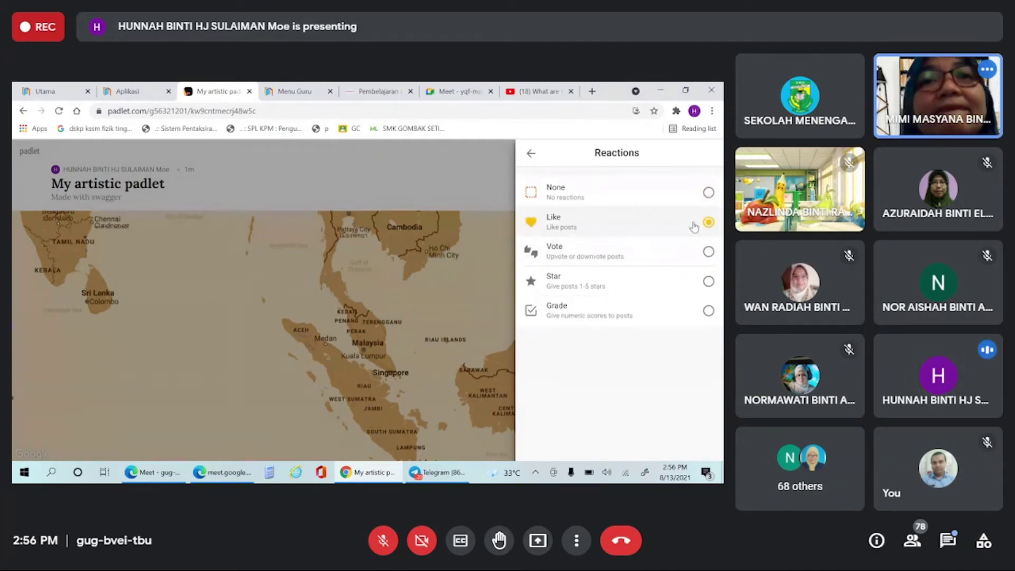
click(706, 253)
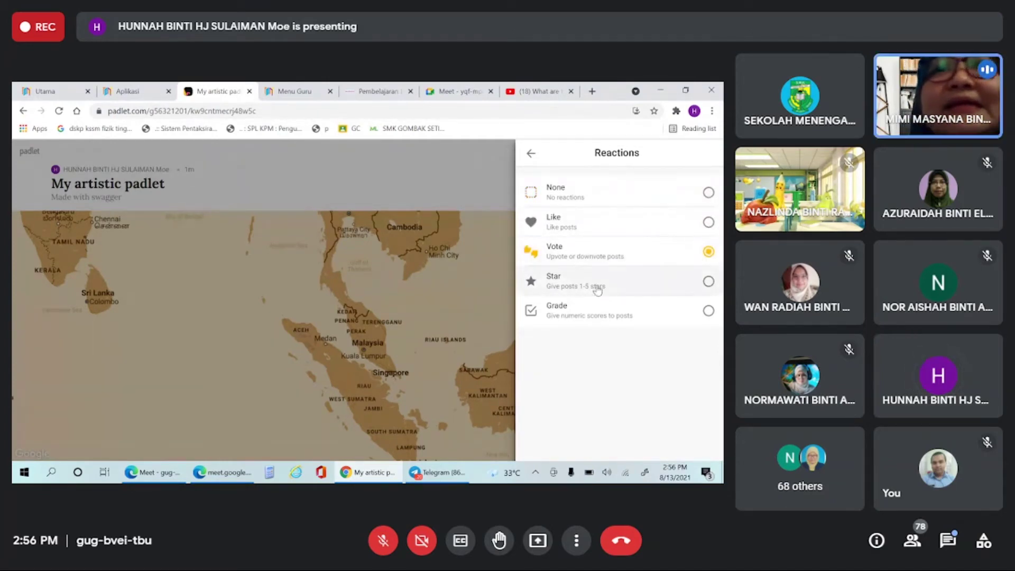
click(708, 281)
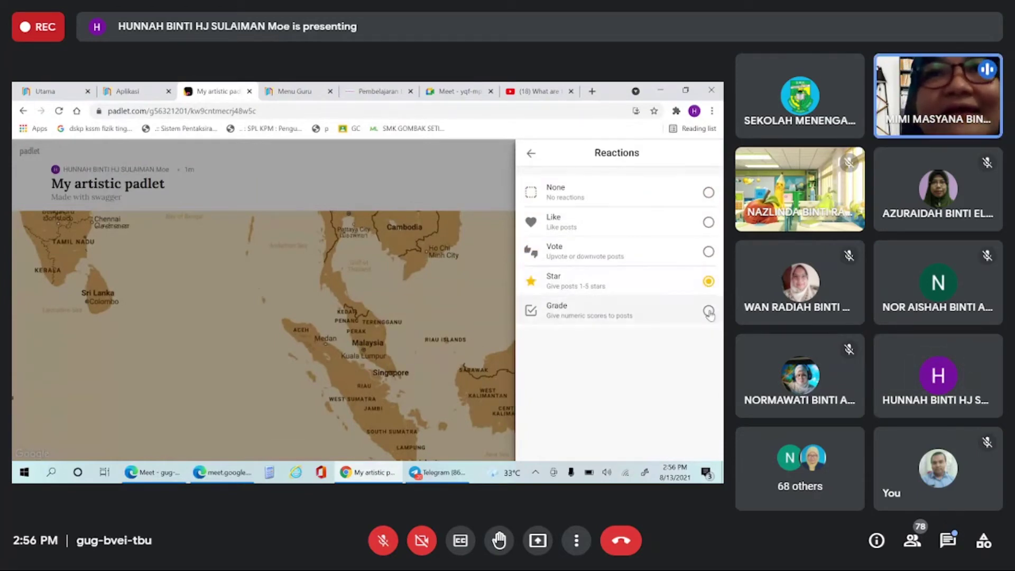
click(708, 311)
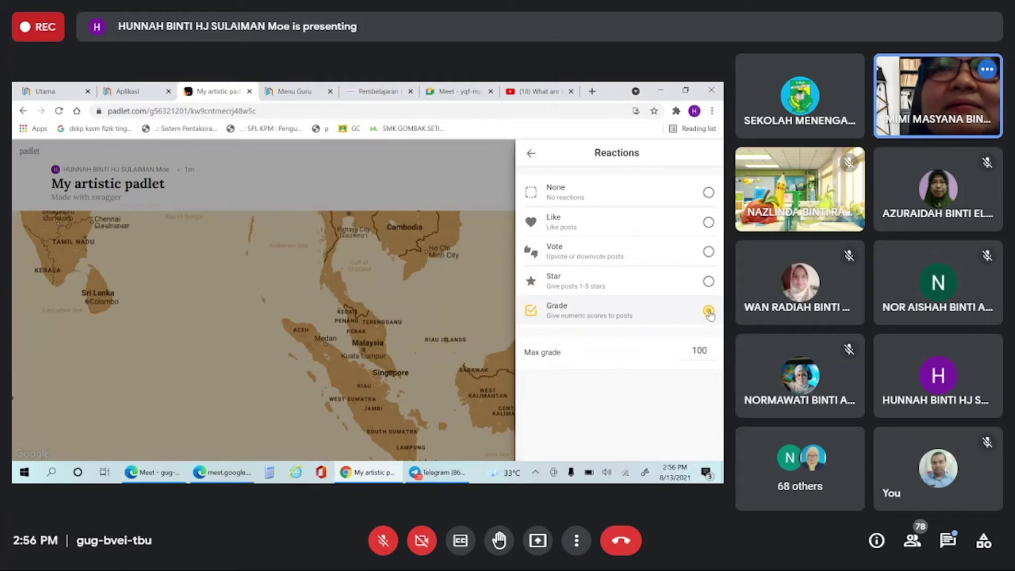
click(708, 283)
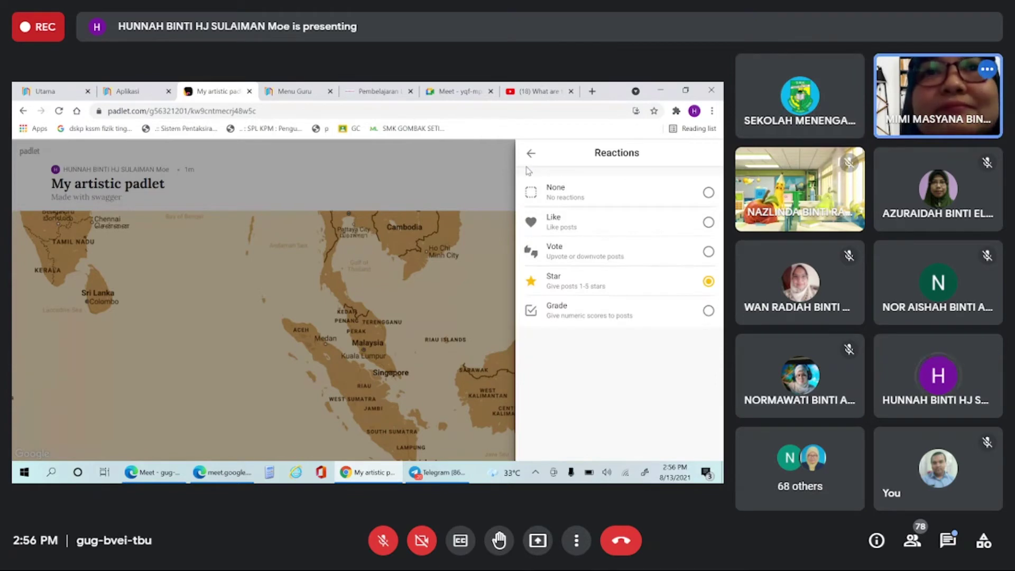
click(530, 153)
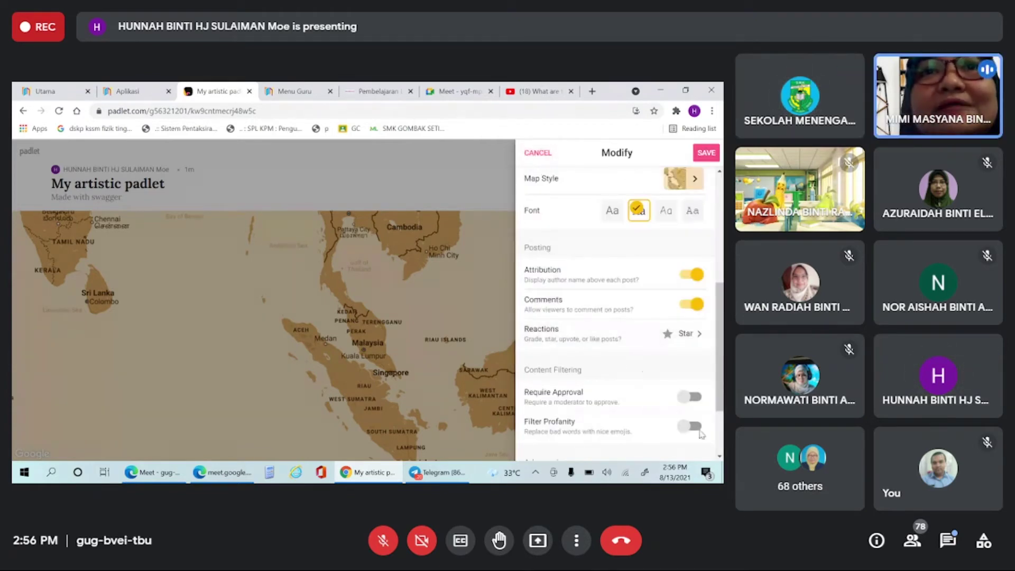
Step: Turn Require Approval on under content filtering, and switch it off again
click(695, 400)
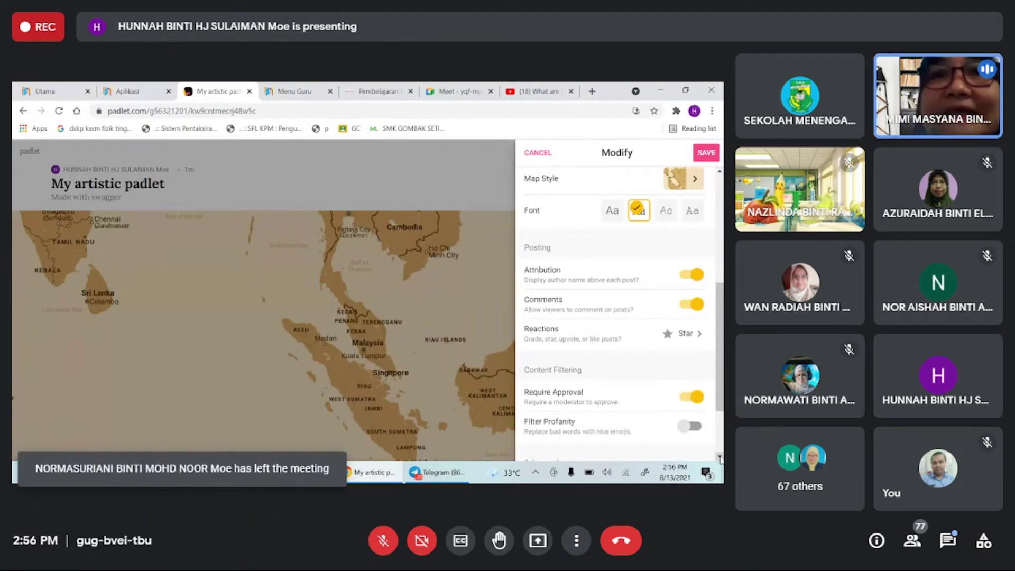
scroll(720, 459, down, 2)
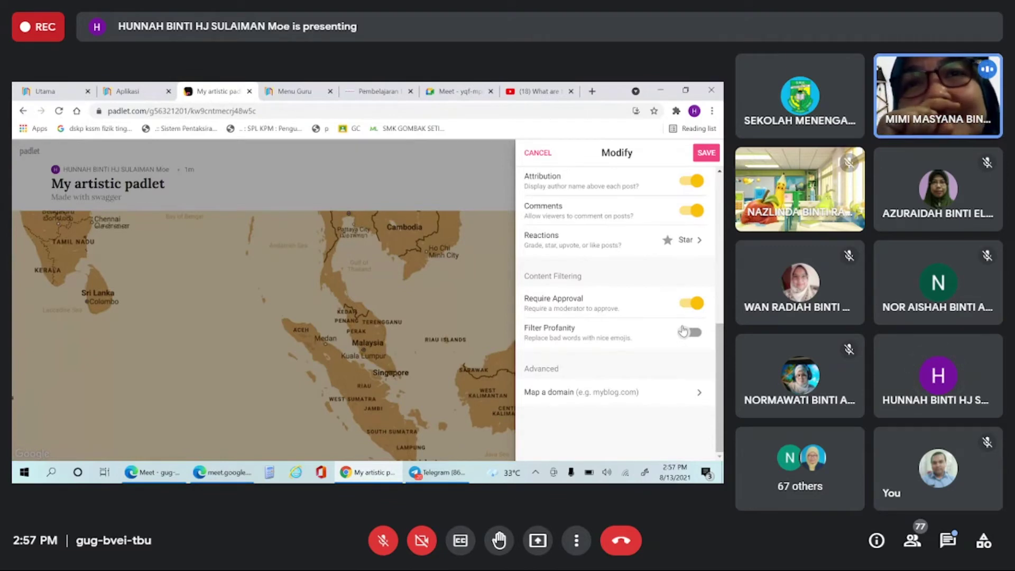
click(692, 303)
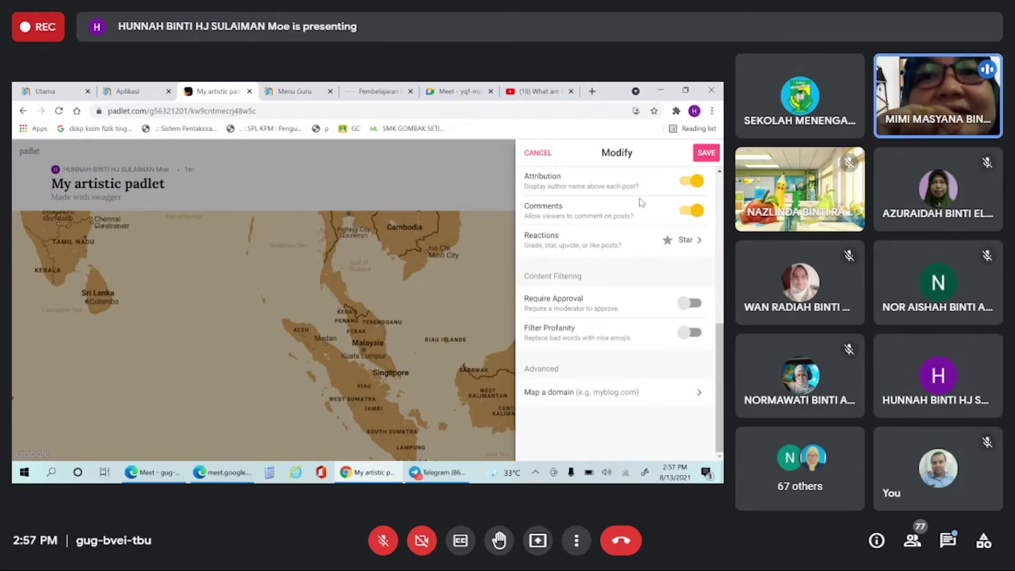
Step: Save the modified padlet settings, close them and reopen them for editing
click(705, 153)
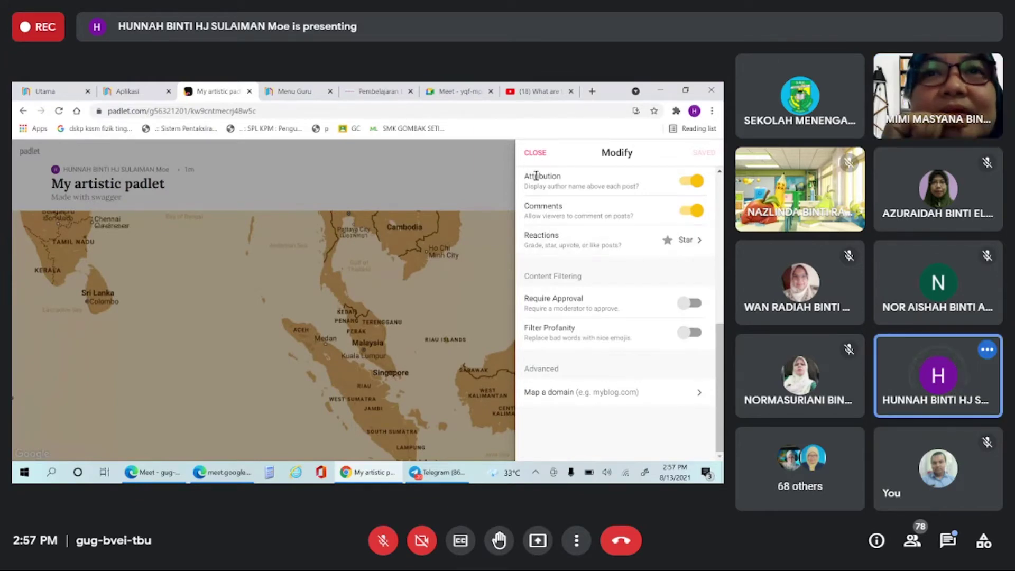
click(535, 153)
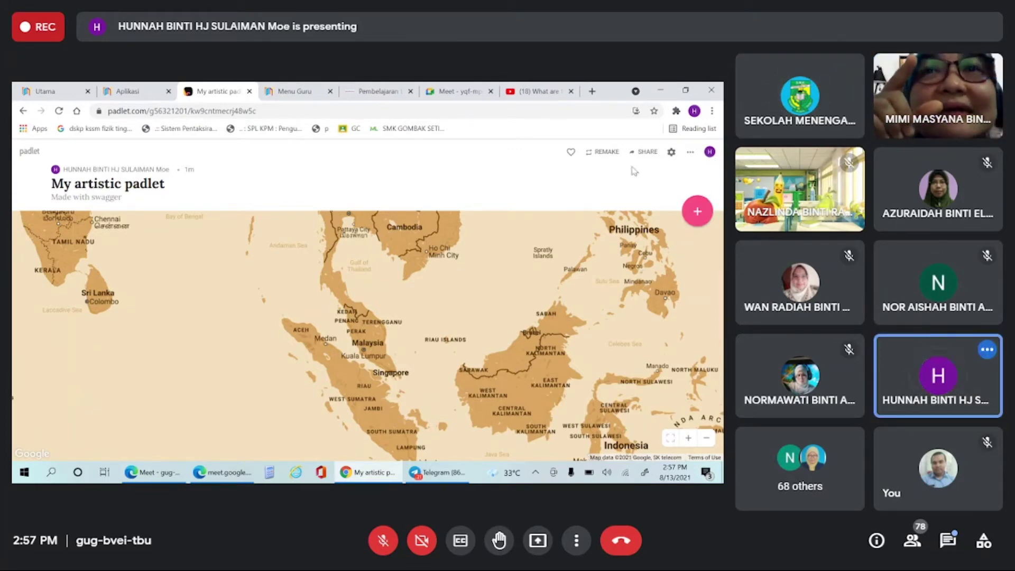
click(670, 152)
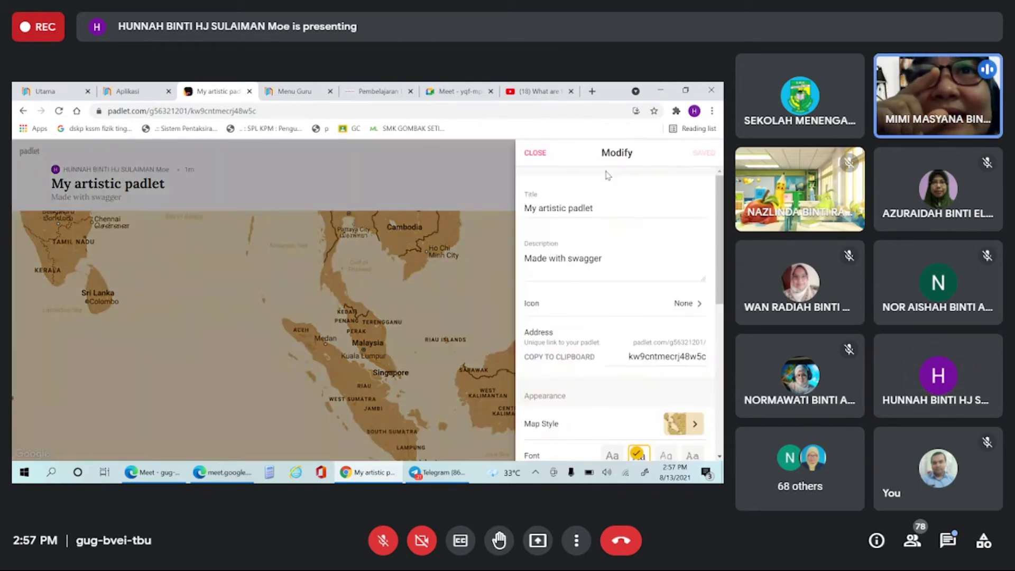
Step: Clear the existing title in the padlet's settings
click(603, 206)
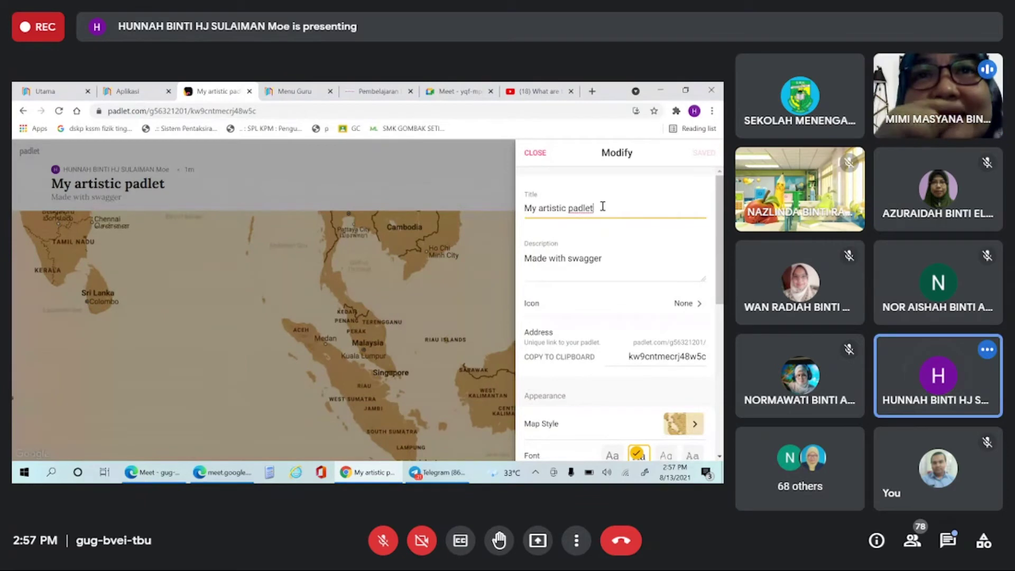
key(BackSpace)
key(BackSpace)
key(BackSpace)
key(BackSpace)
key(BackSpace)
key(BackSpace)
key(BackSpace)
key(BackSpace)
key(BackSpace)
key(BackSpace)
key(BackSpace)
key(BackSpace)
key(BackSpace)
key(BackSpace)
key(BackSpace)
key(BackSpace)
key(BackSpace)
key(BackSpace)
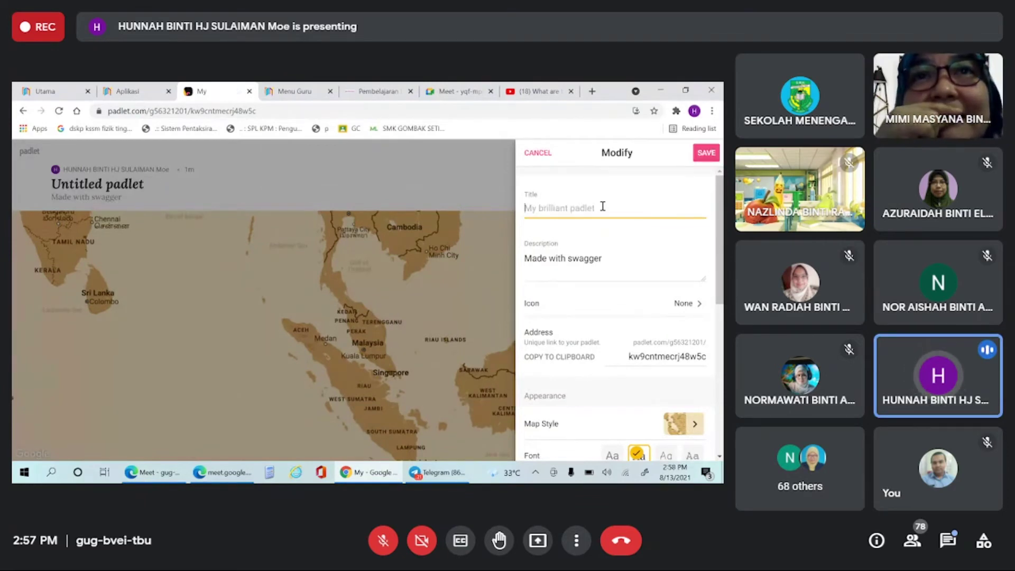
text(tem)
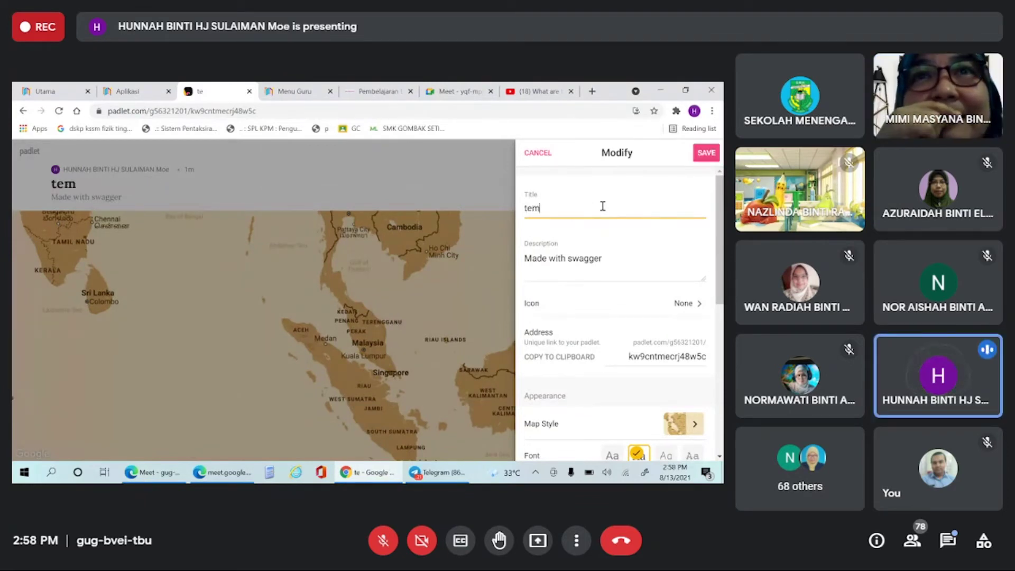
text(pat s)
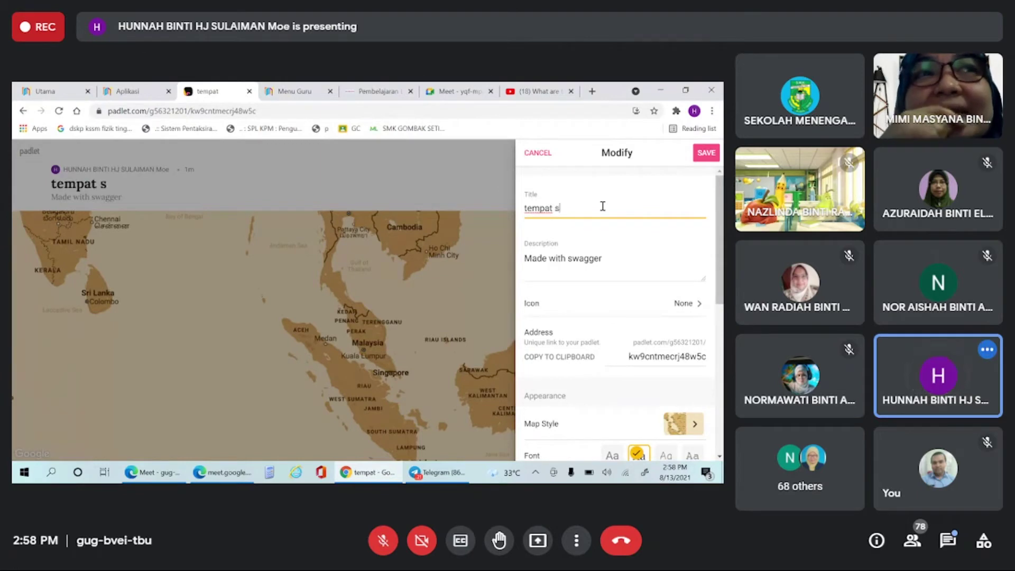
text(eja)
key(BackSpace)
key(BackSpace)
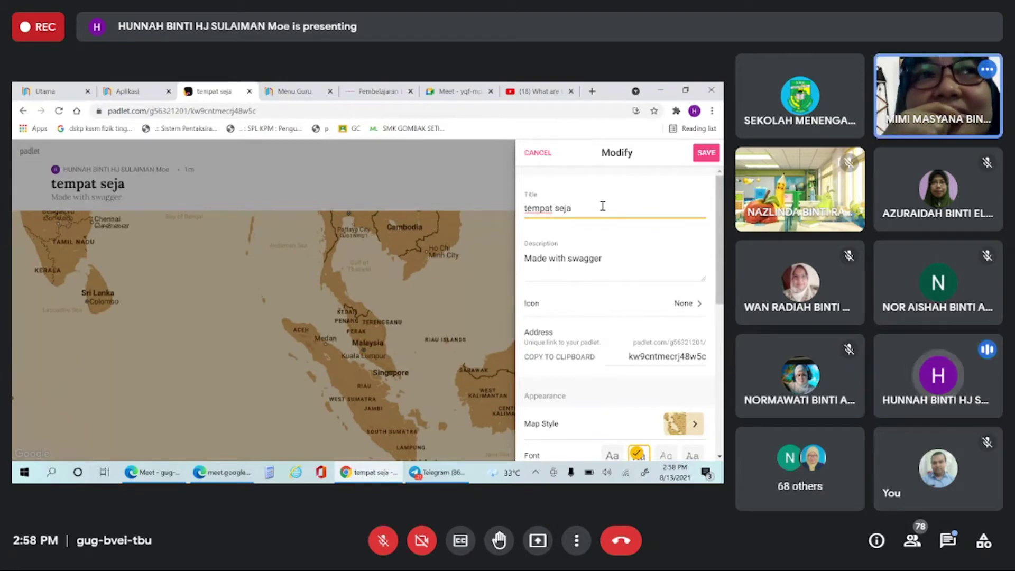
key(ctrl+a)
key(BackSpace)
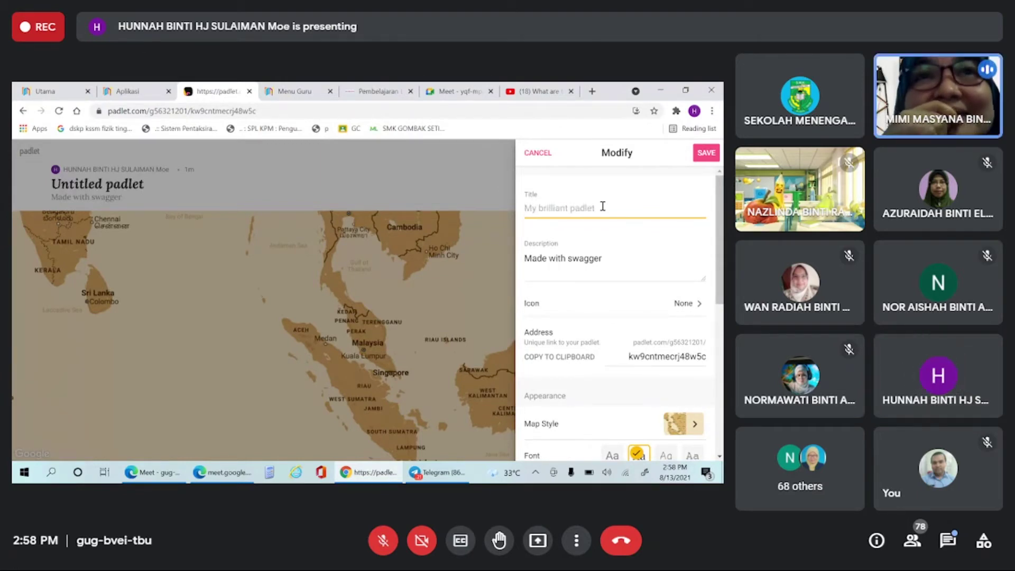
Step: Enter "kenali malaysia" as the padlet's title
text(kenali m)
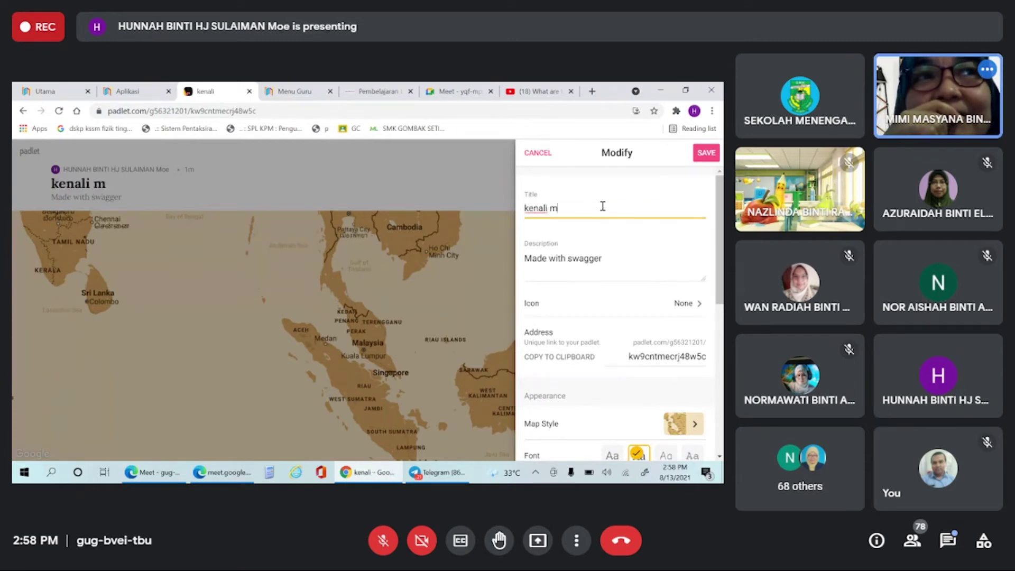
text(alaysia)
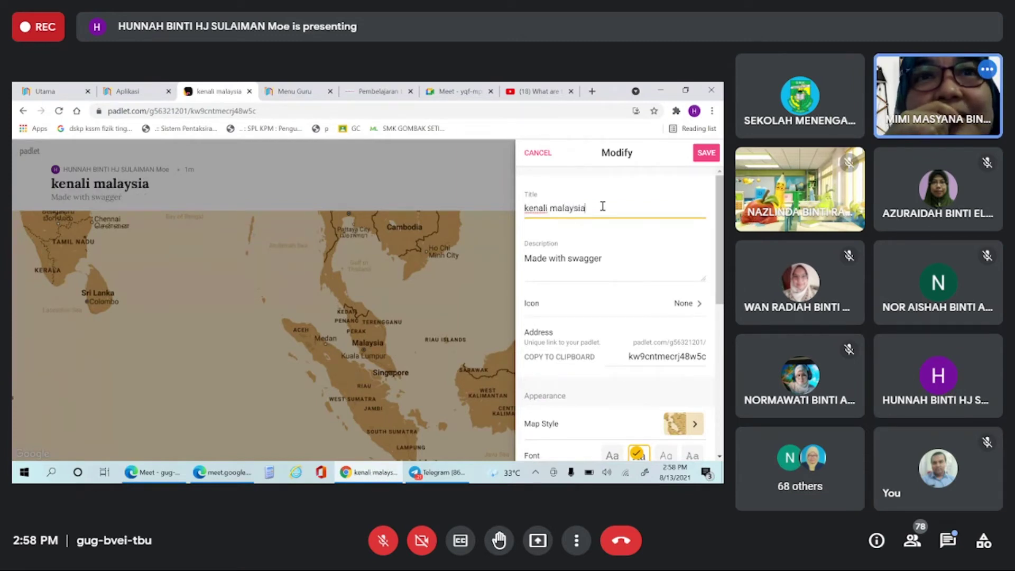
Step: Replace the padlet's description with "tempat sejarah", and save and close the modified settings
click(558, 260)
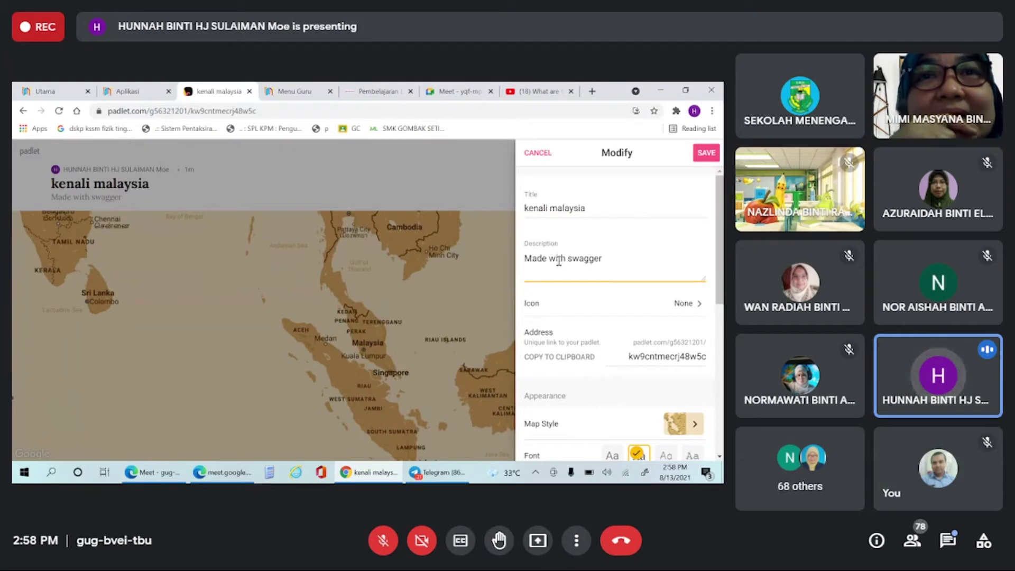
key(BackSpace)
key(BackSpace)
key(BackSpace)
key(BackSpace)
key(BackSpace)
key(BackSpace)
key(BackSpace)
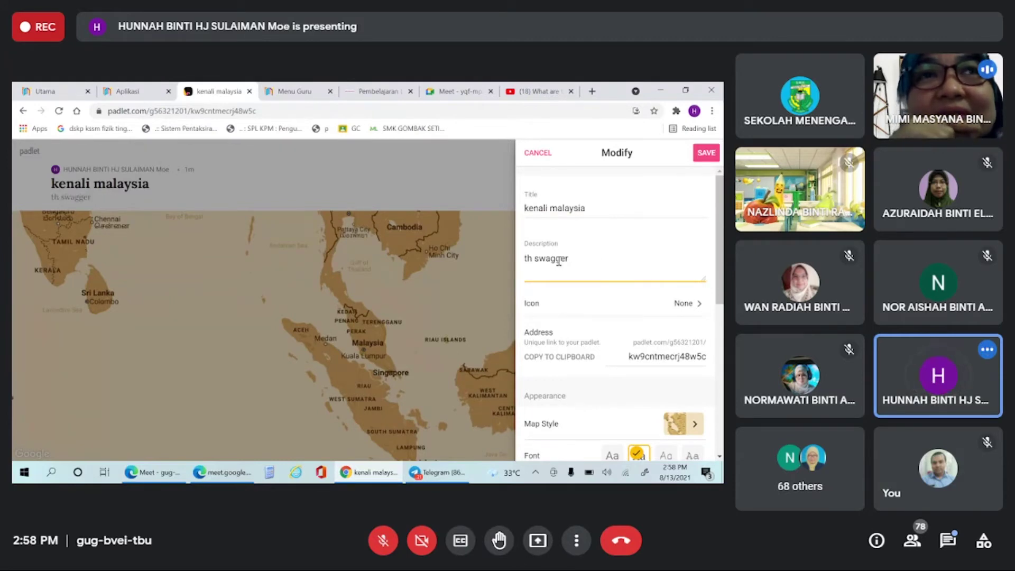
key(Delete)
key(Delete)
key(Delete)
key(Delete)
key(Delete)
key(Delete)
key(Delete)
key(Delete)
key(Delete)
key(Delete)
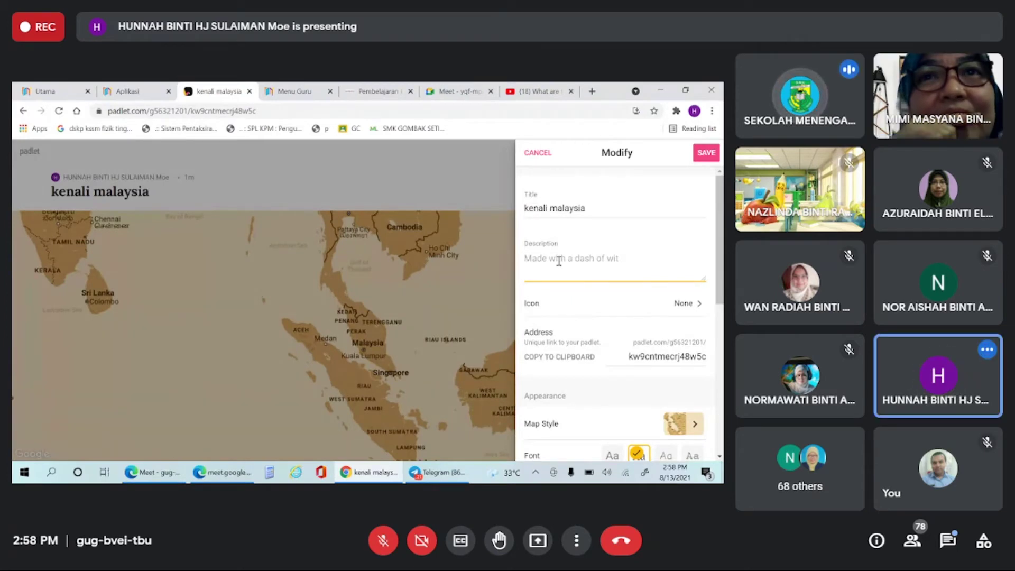
text(tempat )
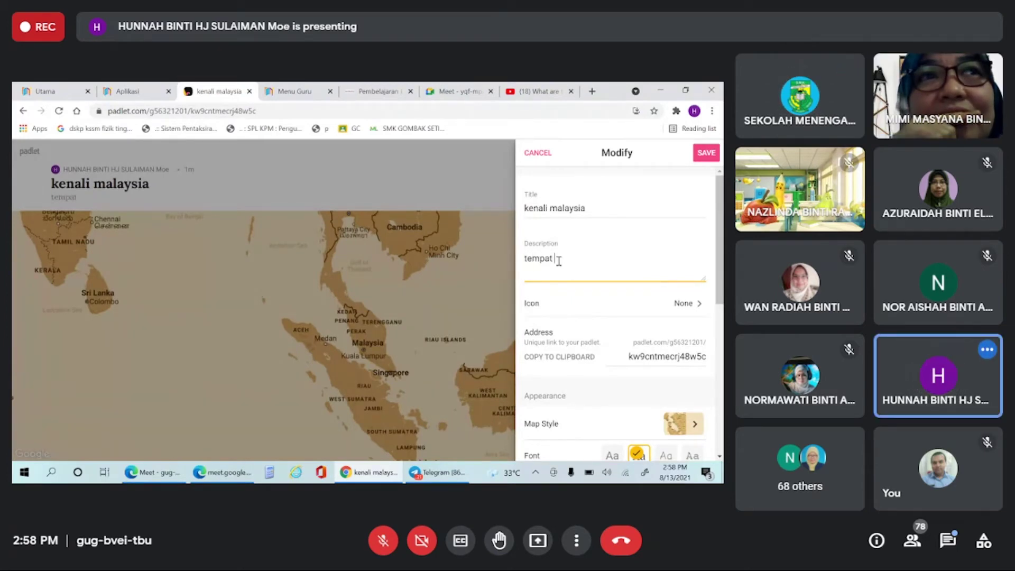
text(sejarah)
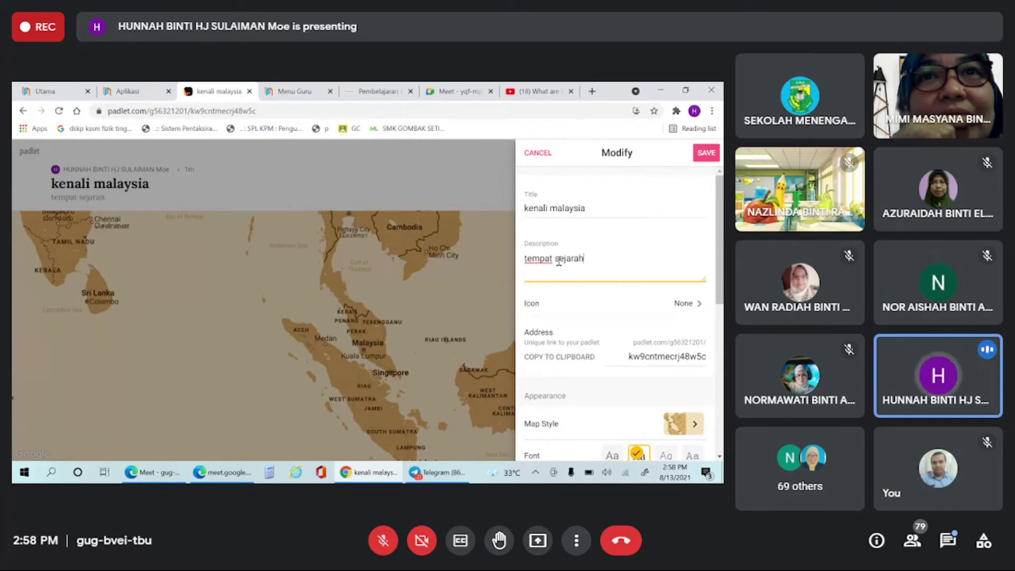
click(706, 154)
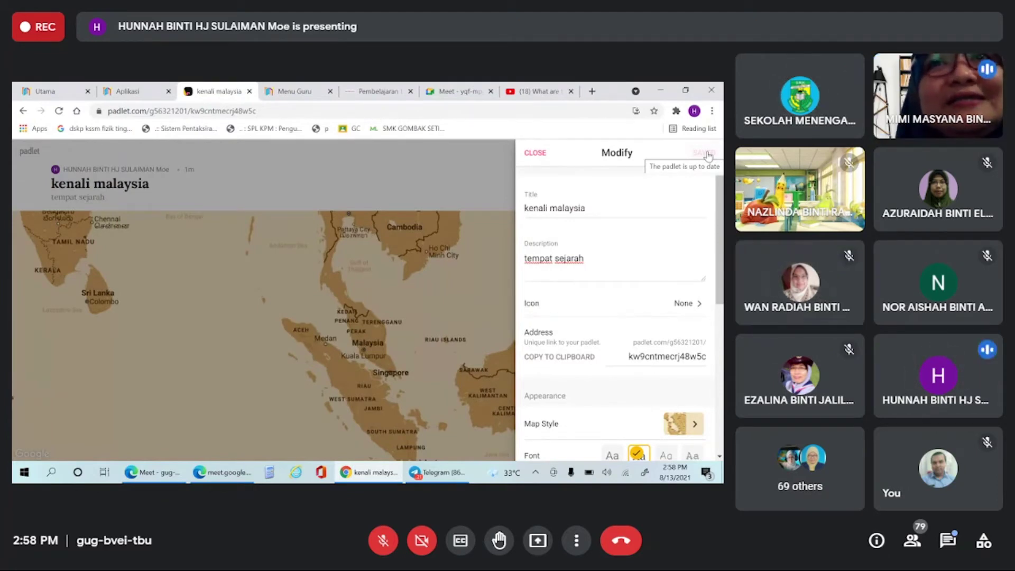
click(534, 152)
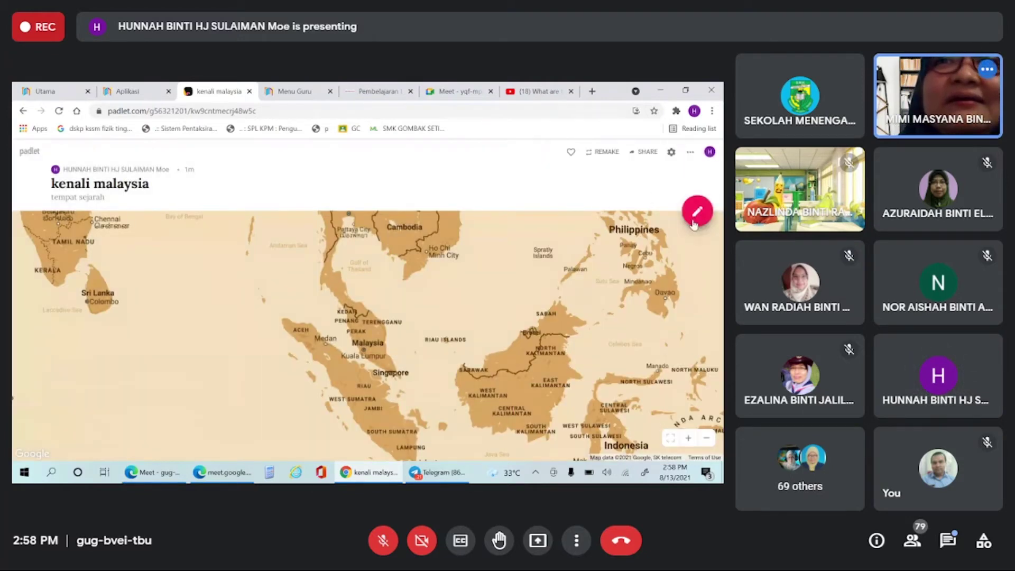
Step: Open the padlet's Share options, look at the search for adding members, and return to the options
click(639, 153)
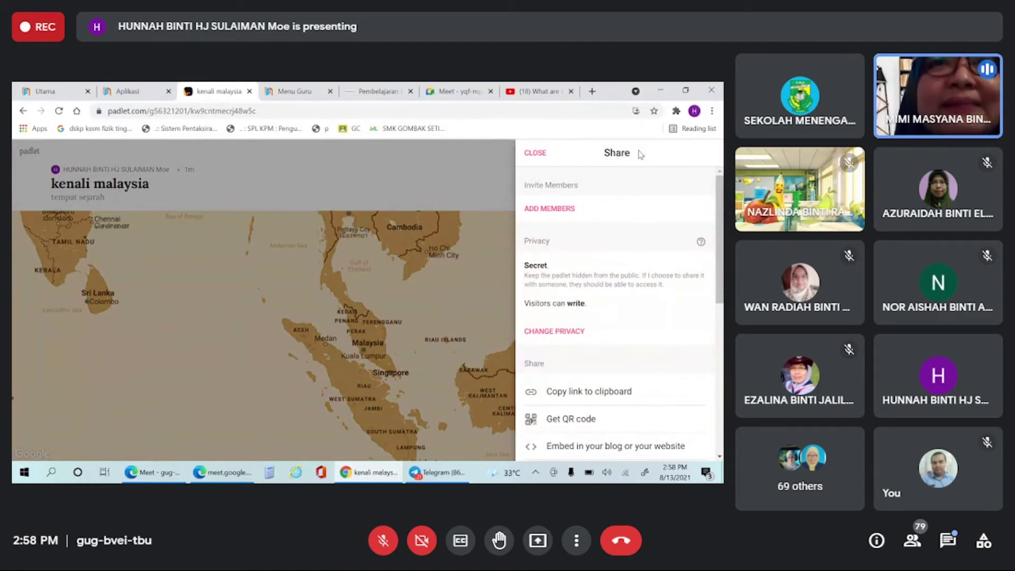
click(559, 212)
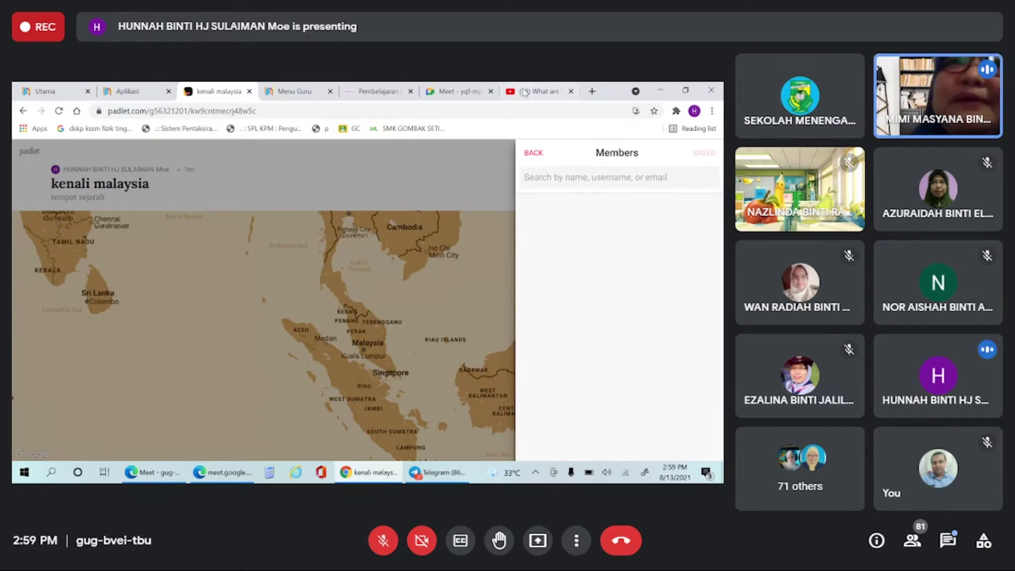
click(535, 154)
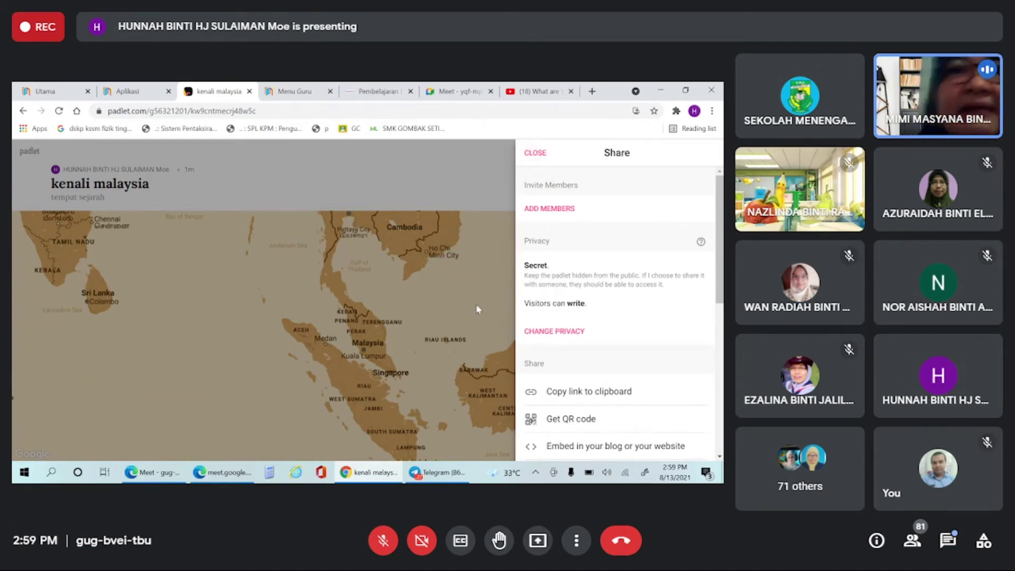
Step: Change the padlet's privacy to Public, keep visitor permissions at Can write, and save the change
click(578, 332)
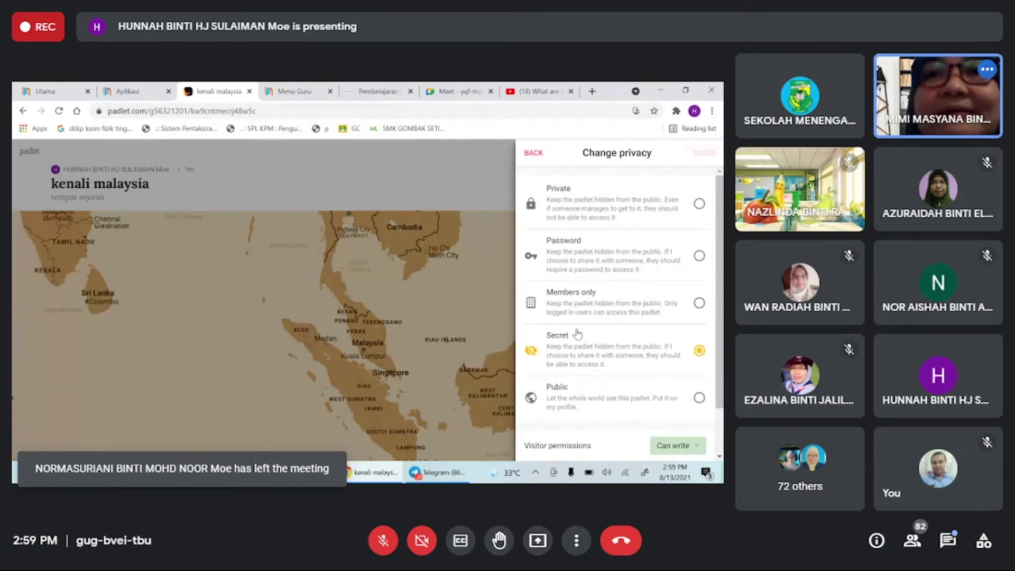
click(699, 399)
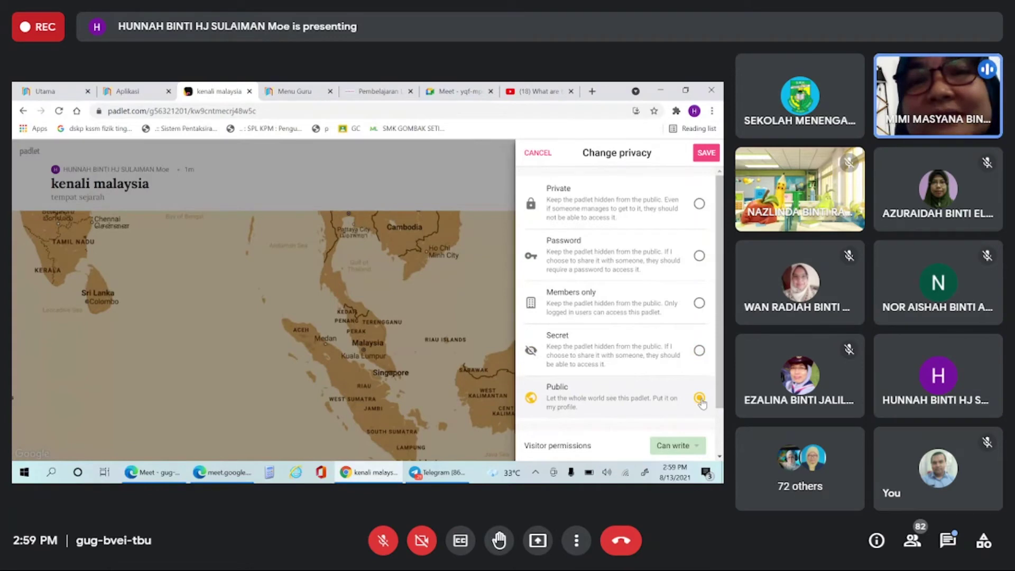
scroll(701, 403, down, 1)
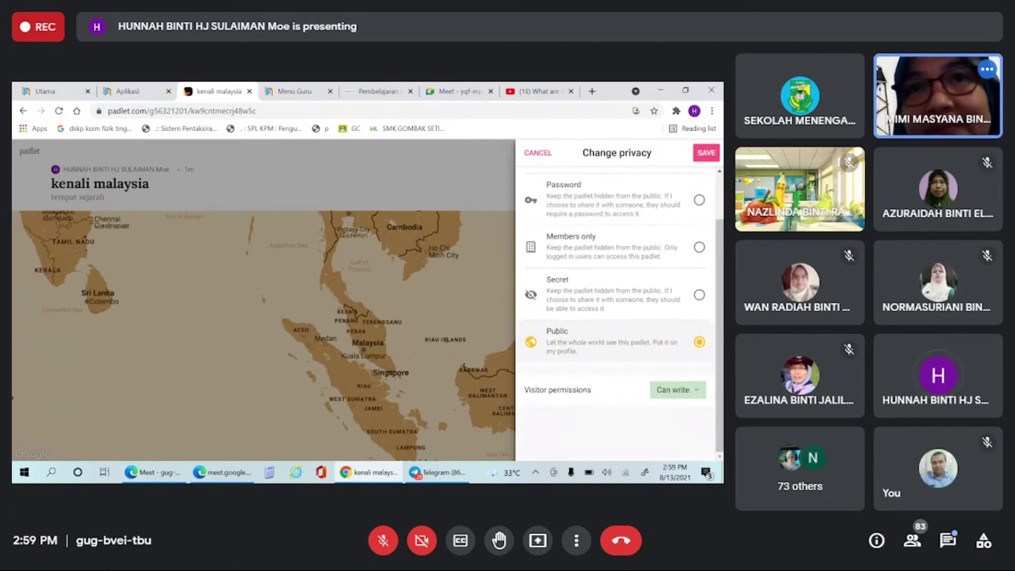
click(697, 393)
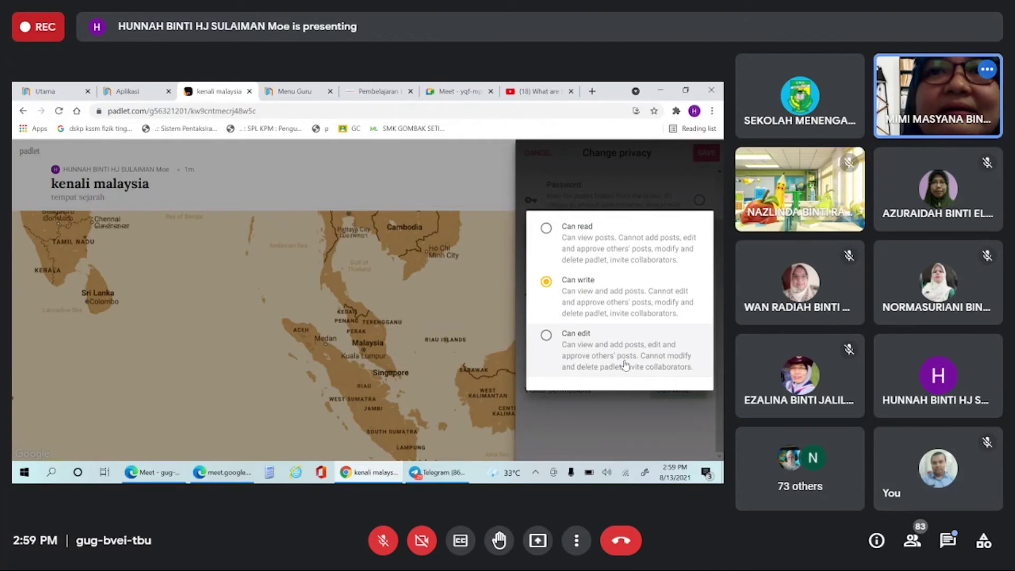
click(663, 409)
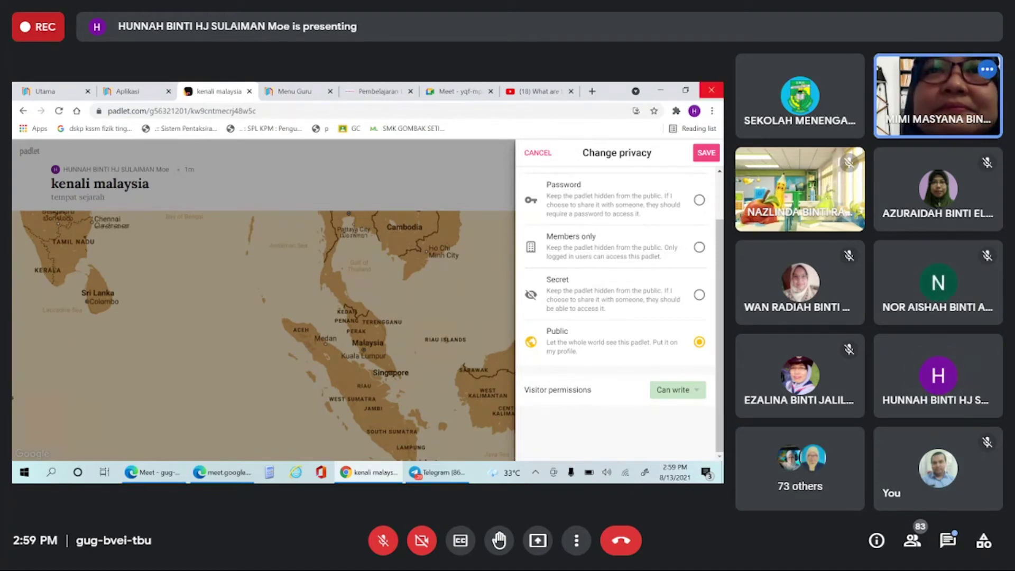
click(708, 154)
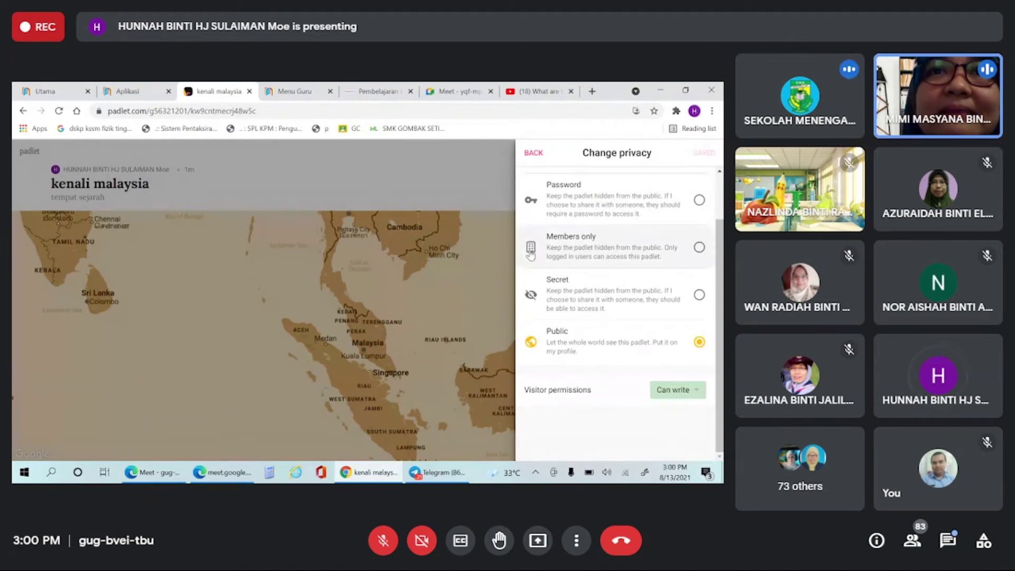
click(534, 156)
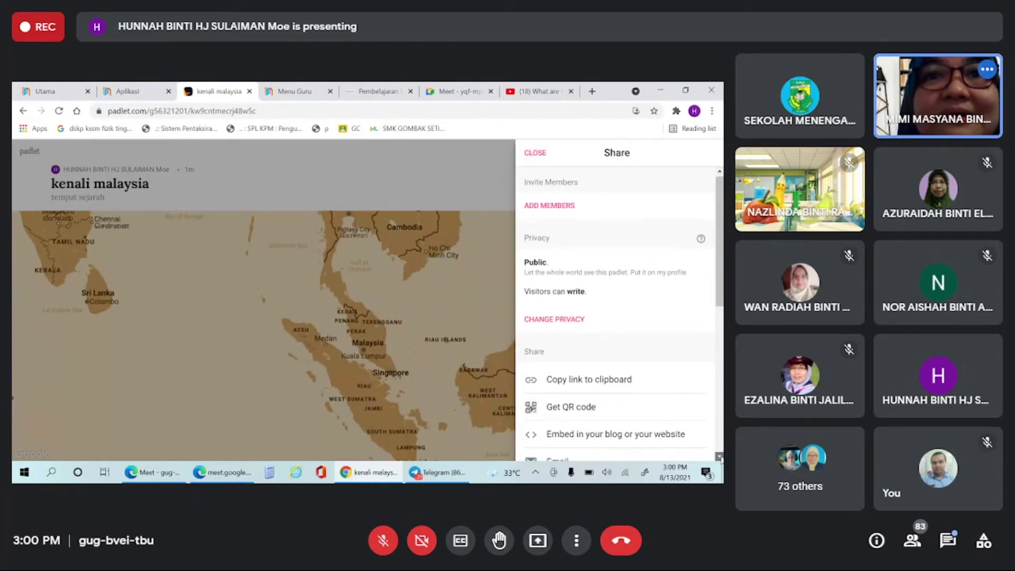
Step: Look through the padlet's sharing and export options, and copy the padlet's link to the clipboard
scroll(616, 312, down, 2)
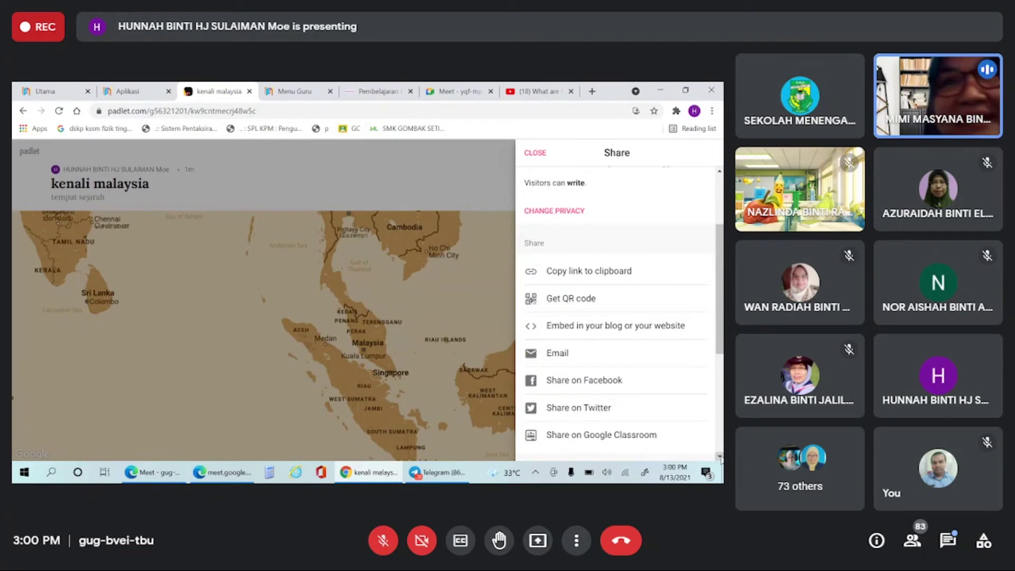
scroll(720, 458, down, 2)
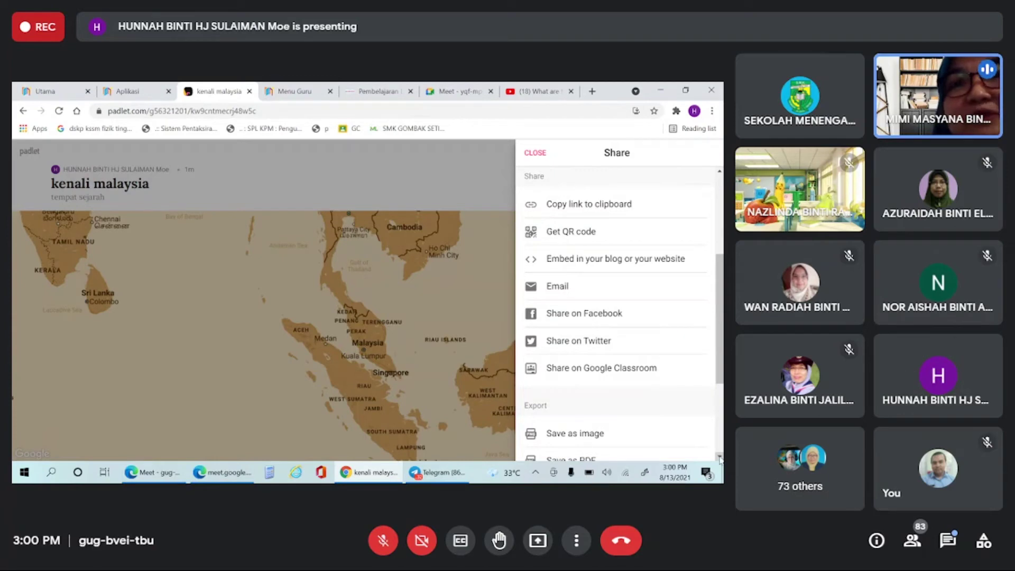
click(719, 458)
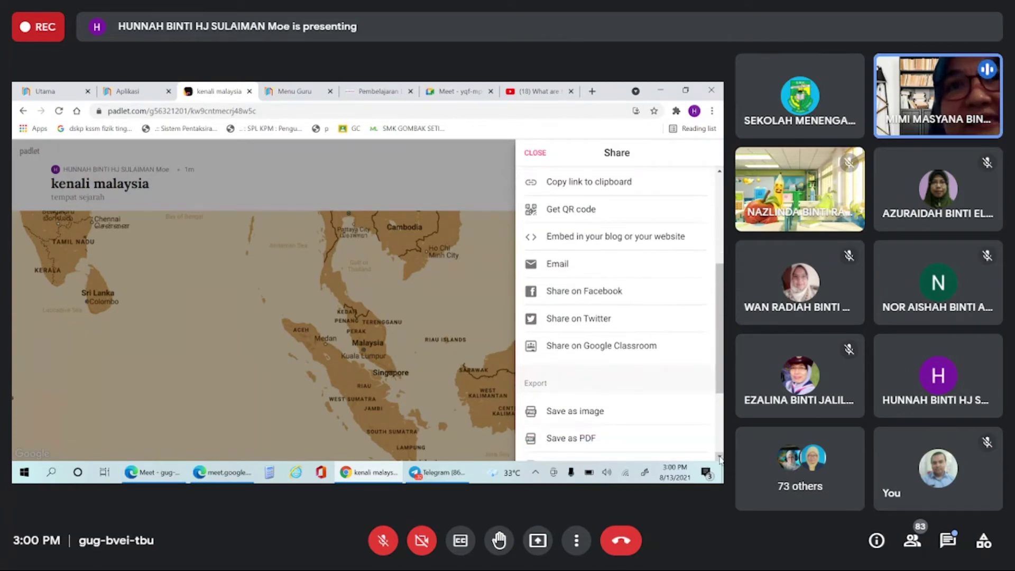
scroll(719, 459, down, 3)
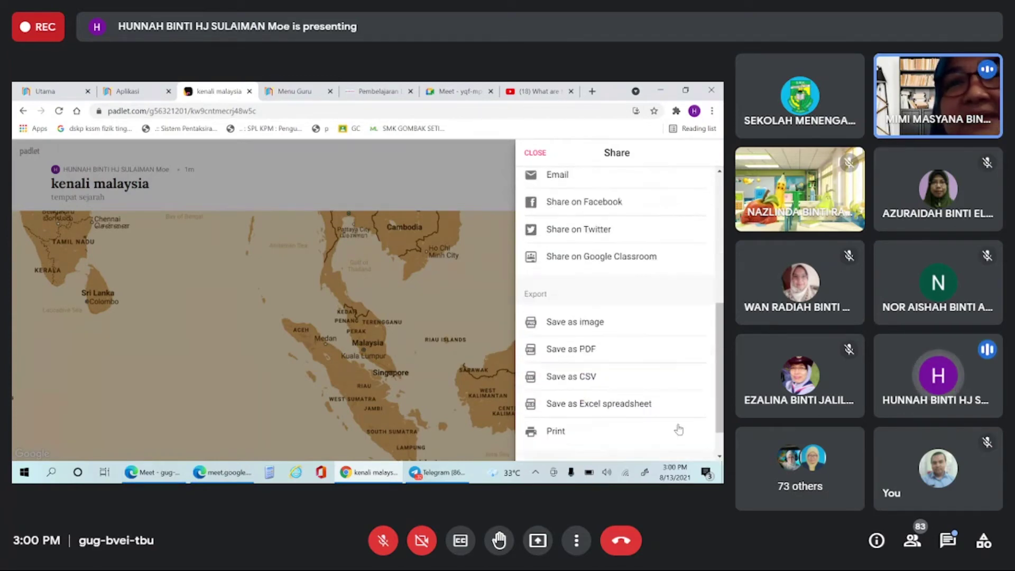
click(719, 458)
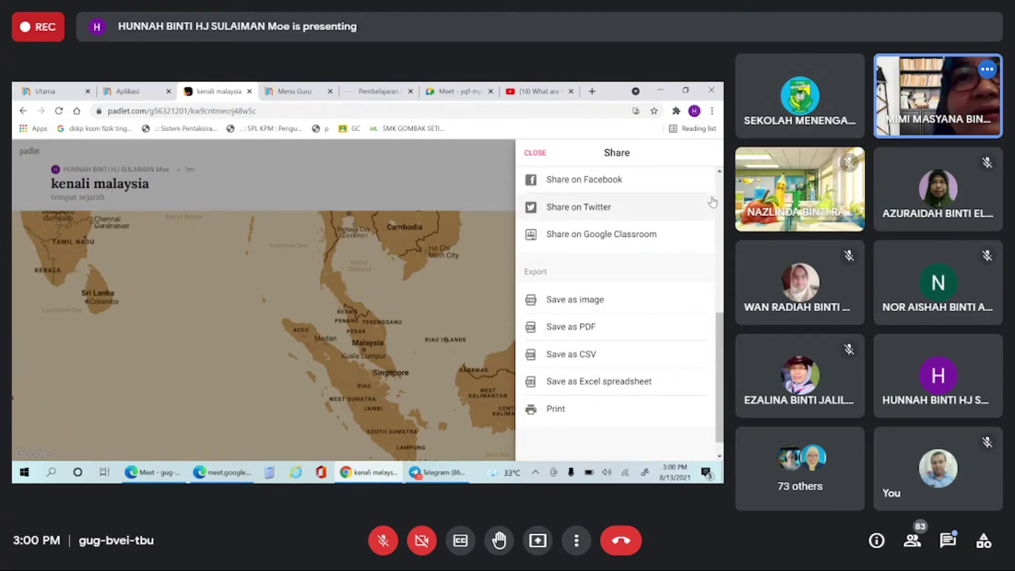
click(719, 172)
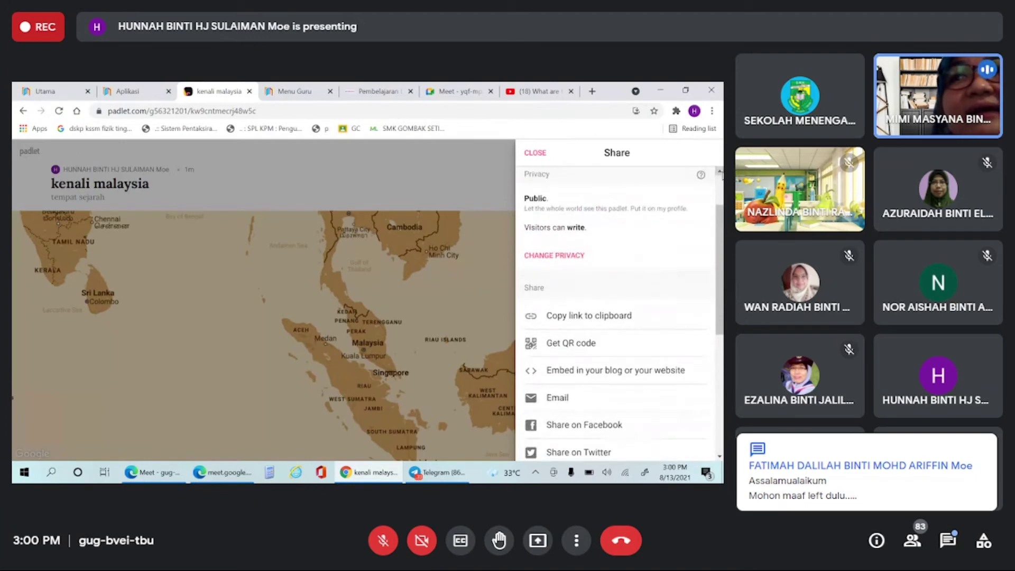
click(605, 322)
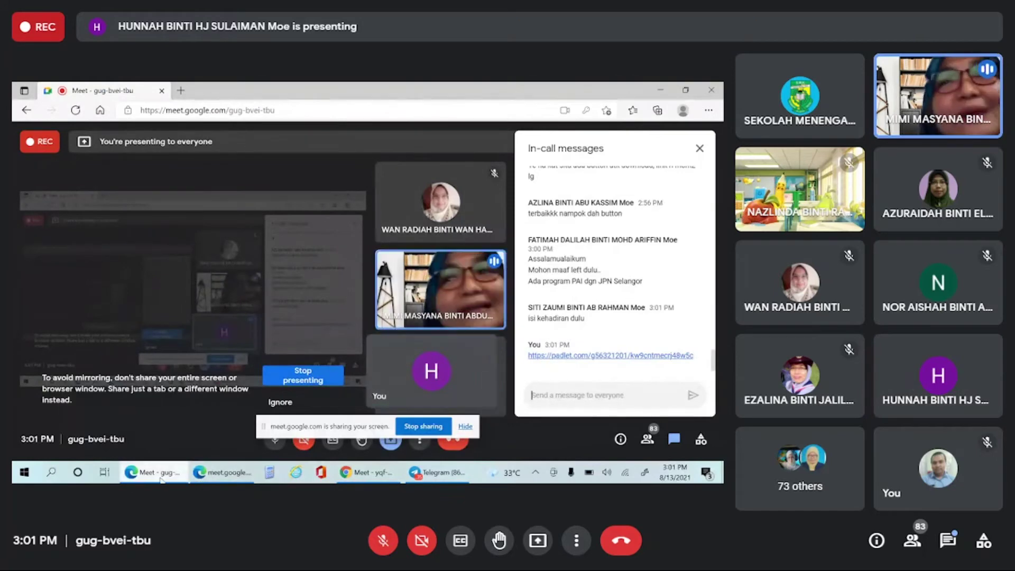
Step: Switch from the Google Meet chat back to the "kenali malaysia" padlet and dismiss its Share options
mouse_move(161, 480)
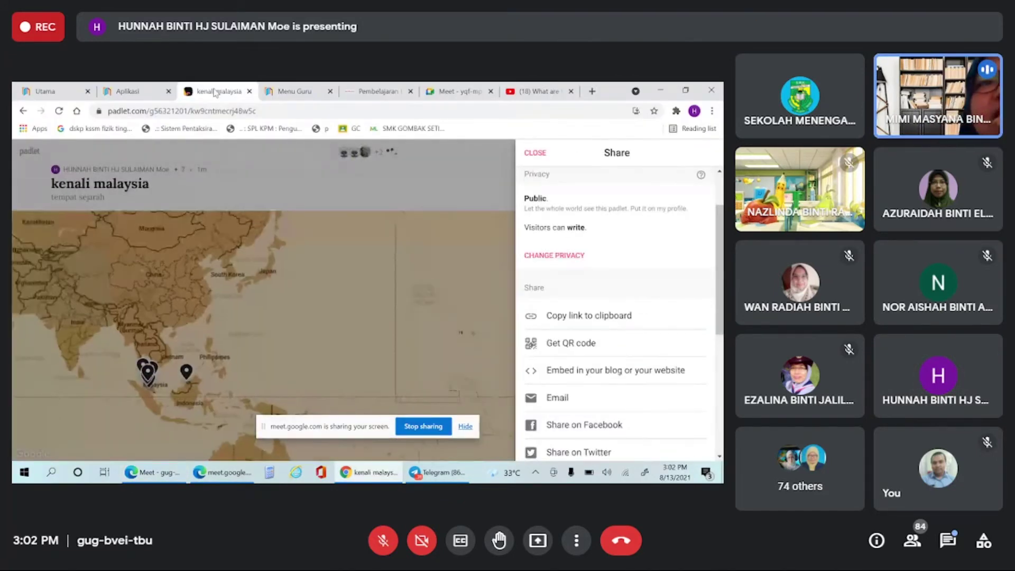
click(367, 289)
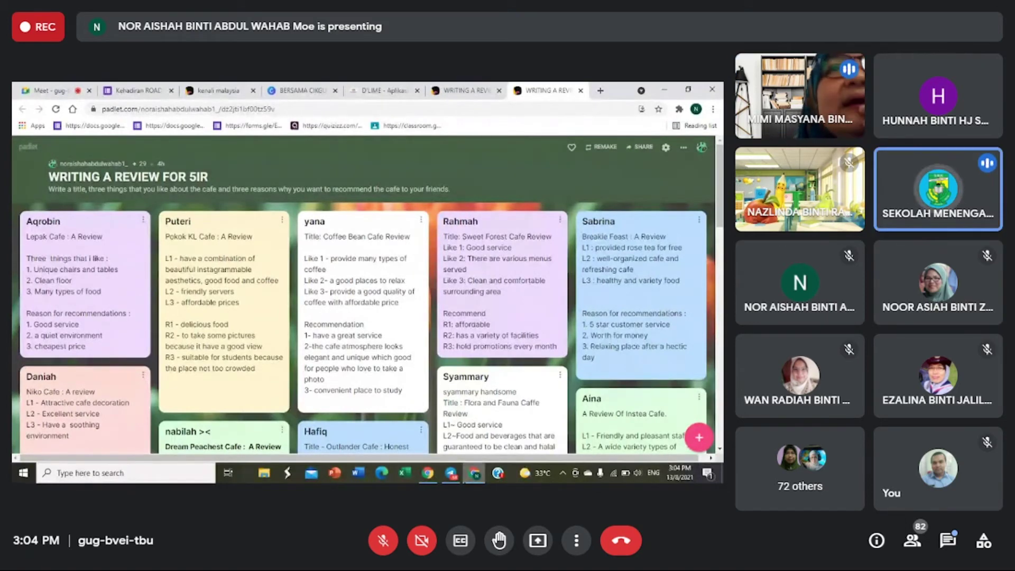
mouse_move(452, 475)
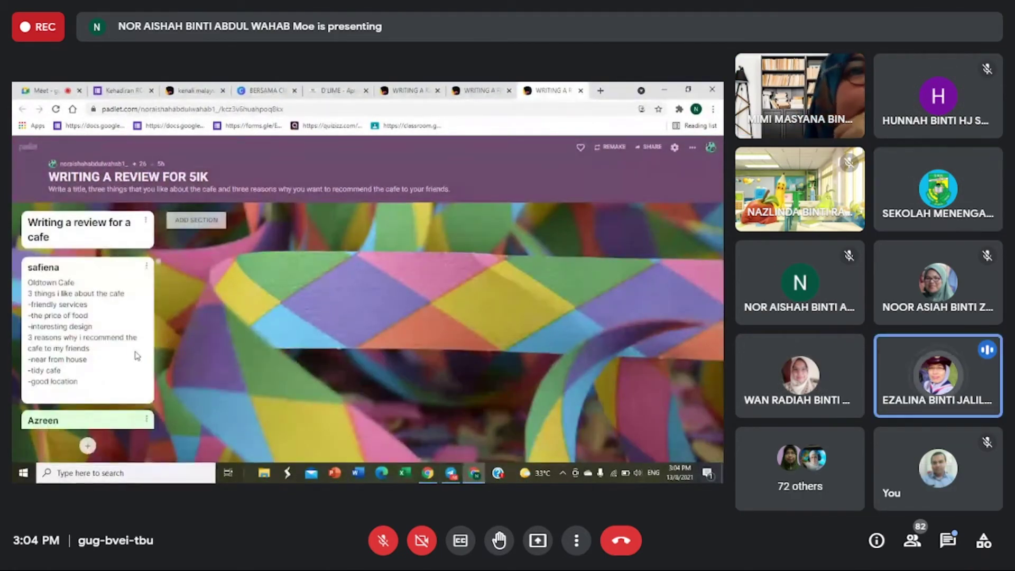
Step: Look through the student café reviews posted in the "WRITING A REVIEW FOR 5IK" padlet
scroll(138, 353, down, 3)
scroll(136, 355, down, 3)
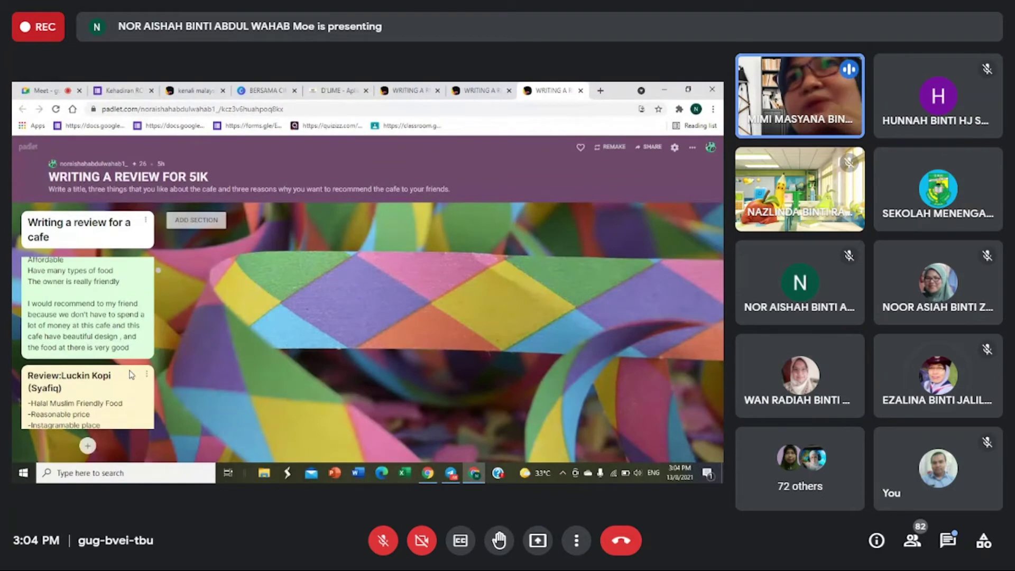
scroll(131, 374, down, 6)
scroll(132, 374, down, 3)
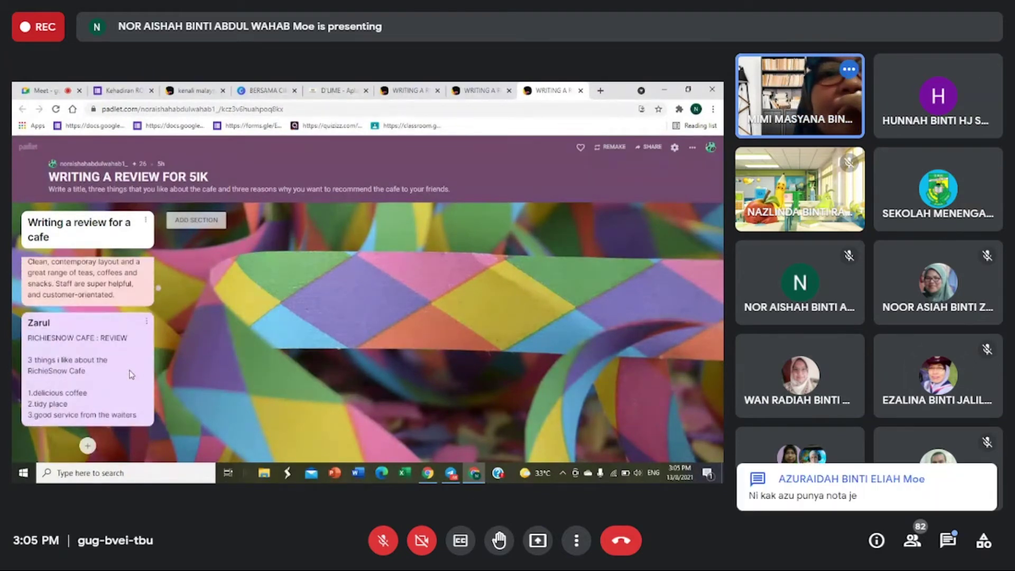
scroll(131, 375, down, 3)
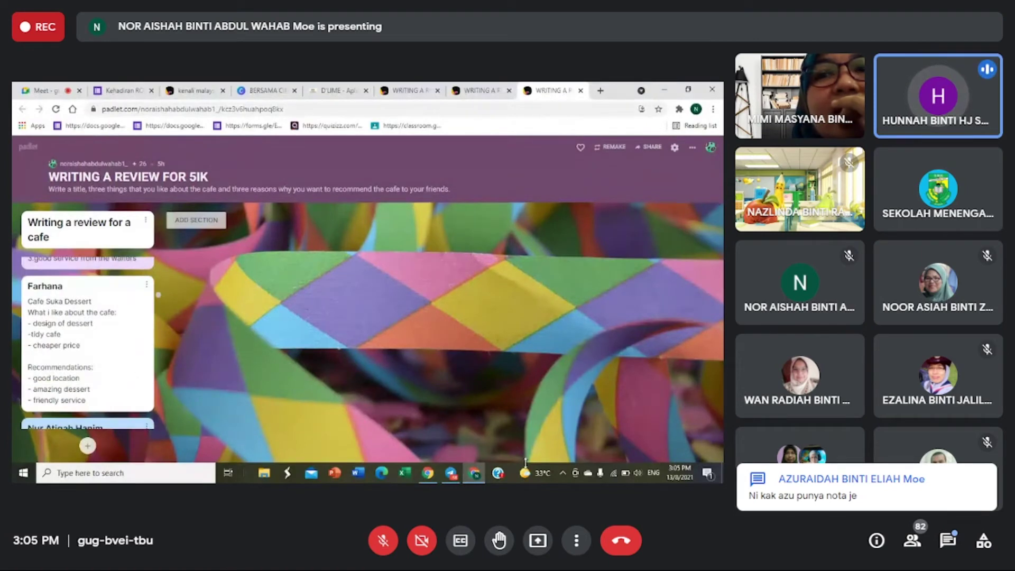
scroll(91, 365, down, 5)
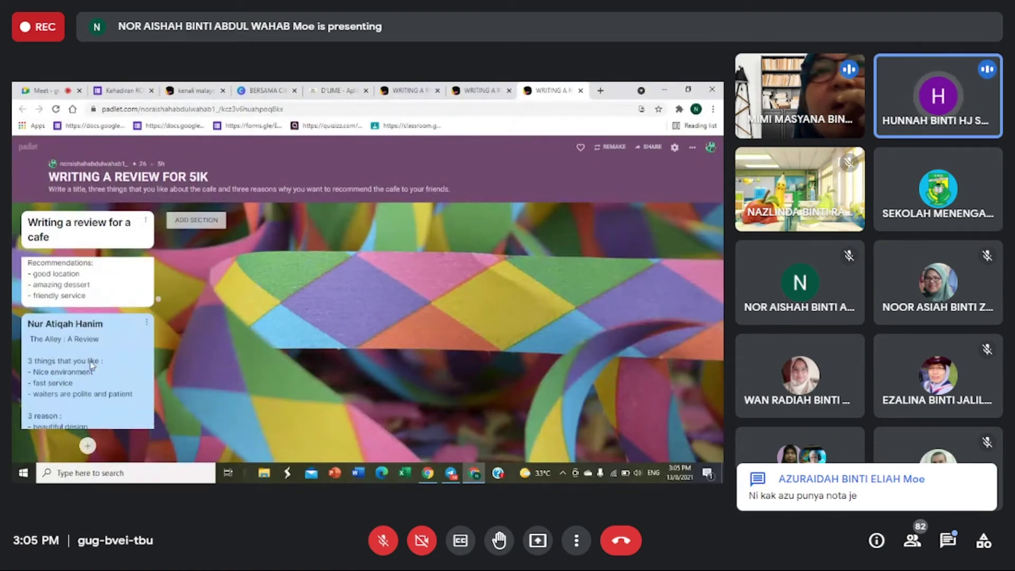
scroll(91, 365, down, 6)
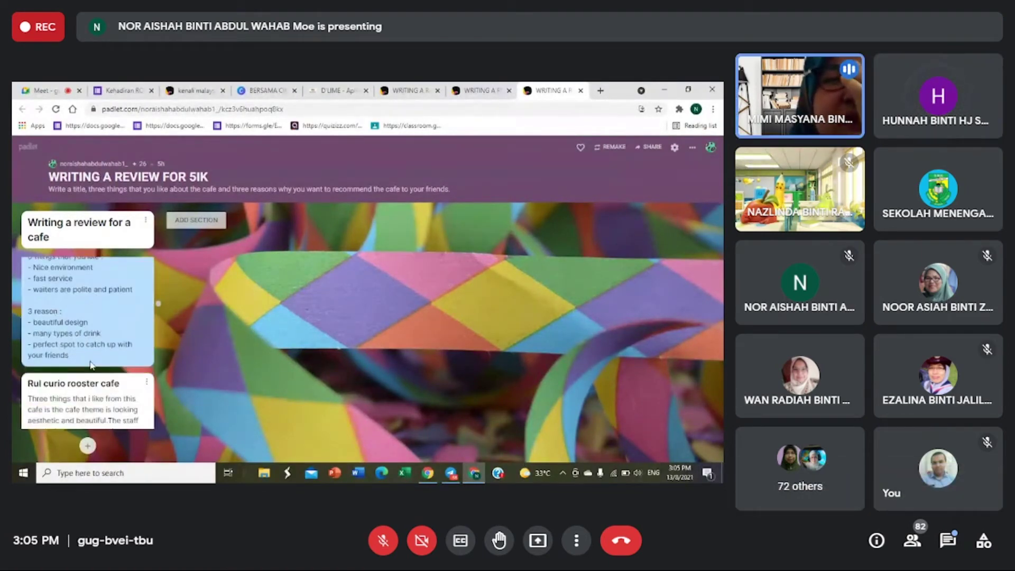
scroll(91, 364, down, 5)
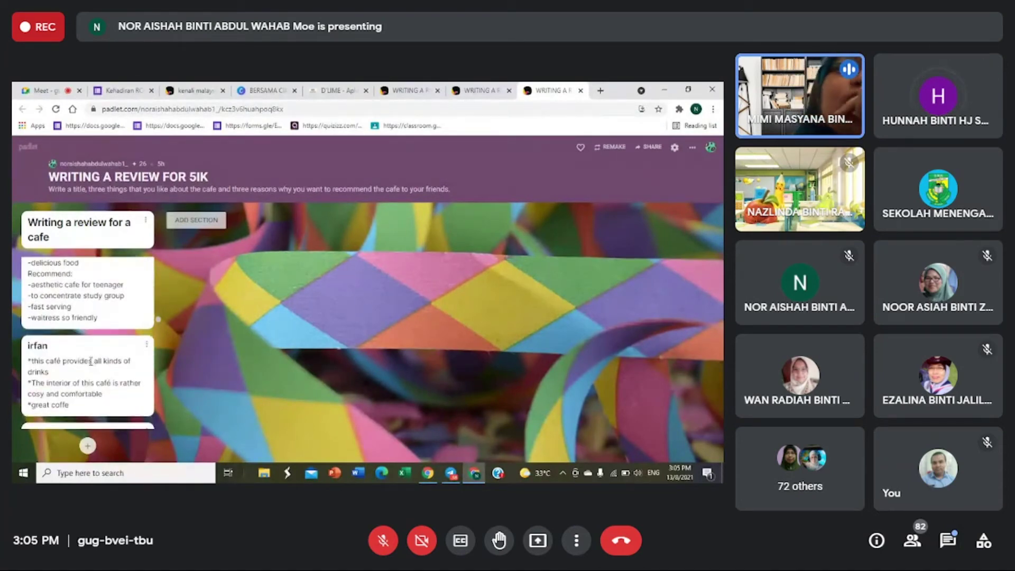
scroll(91, 364, down, 5)
scroll(91, 362, down, 6)
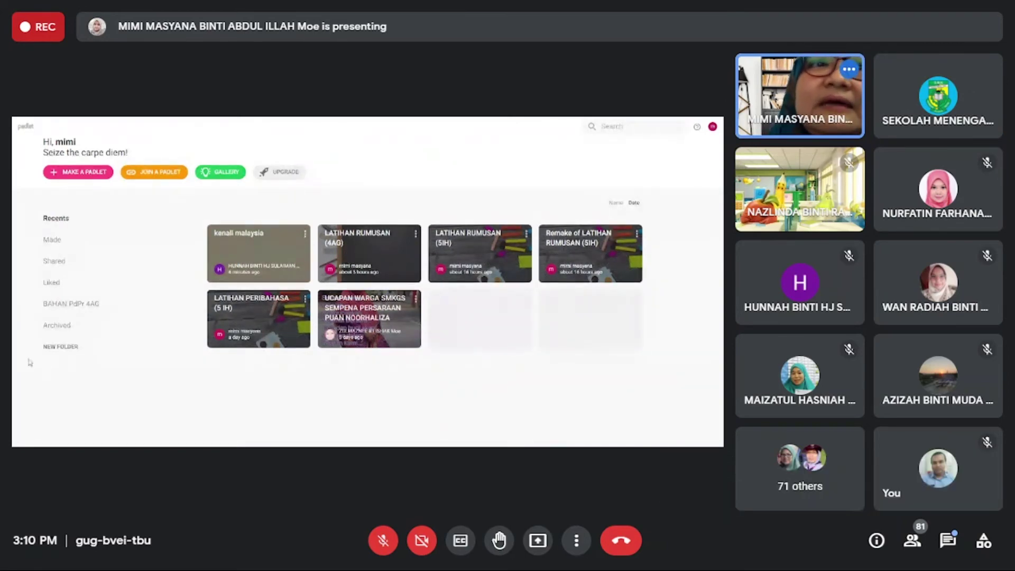
Step: Open the Archived padlets on the dashboard and look through them
click(57, 325)
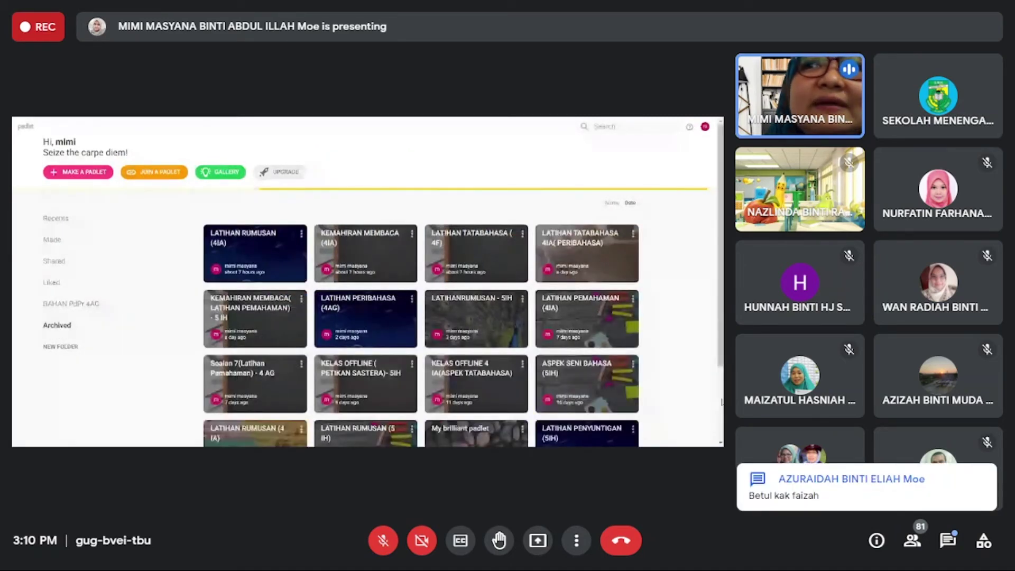
scroll(608, 301, down, 2)
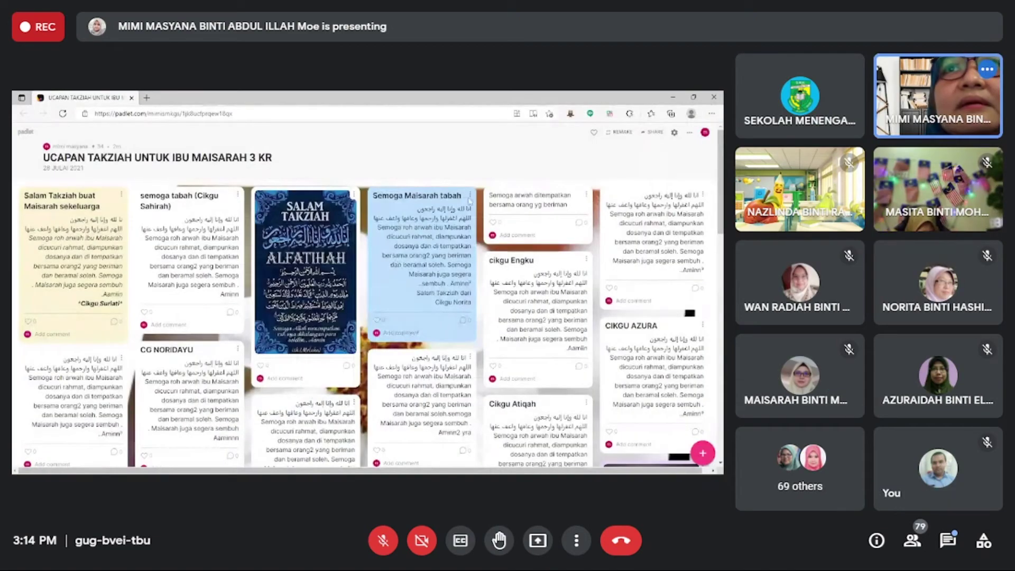
Step: Open the blue condolence post for editing, copy its message text without the sender's name, and close it with an update
click(470, 195)
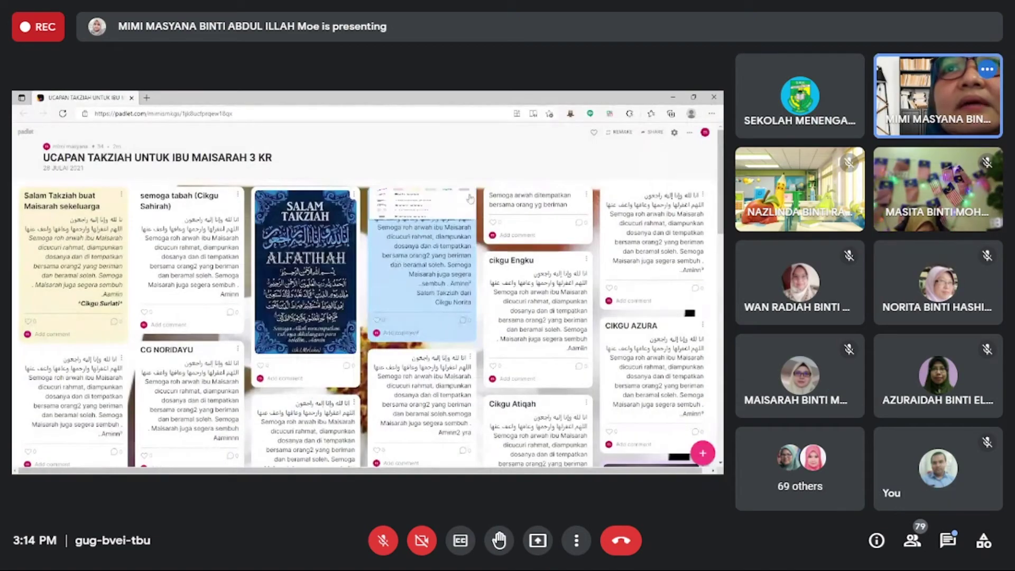
click(405, 219)
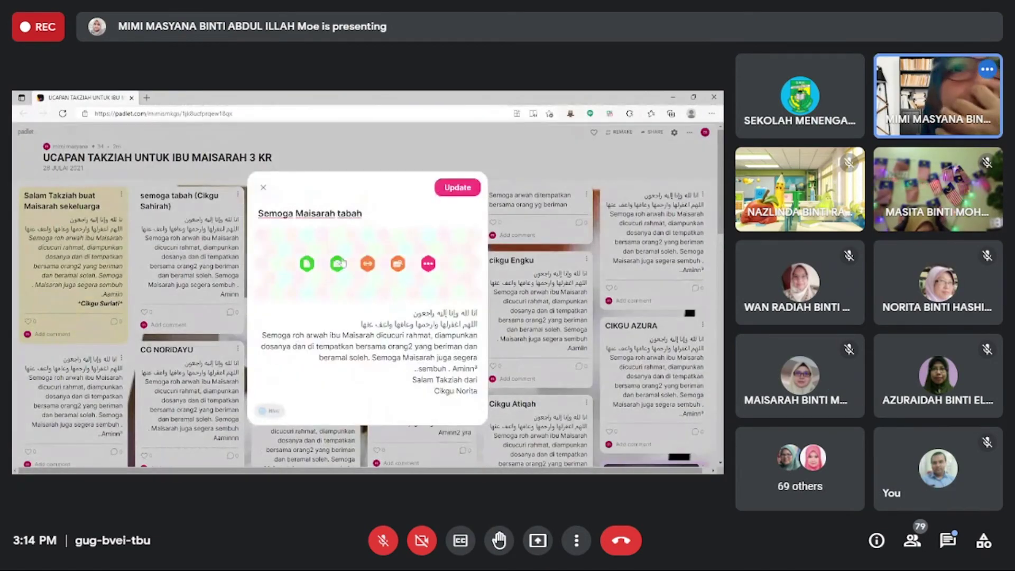
drag(477, 313, 477, 409)
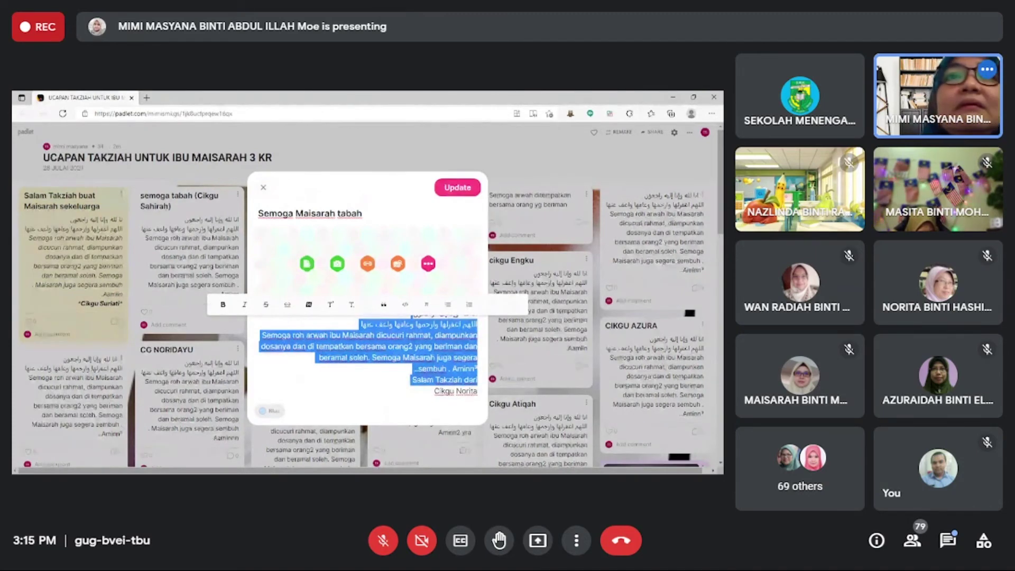
click(458, 186)
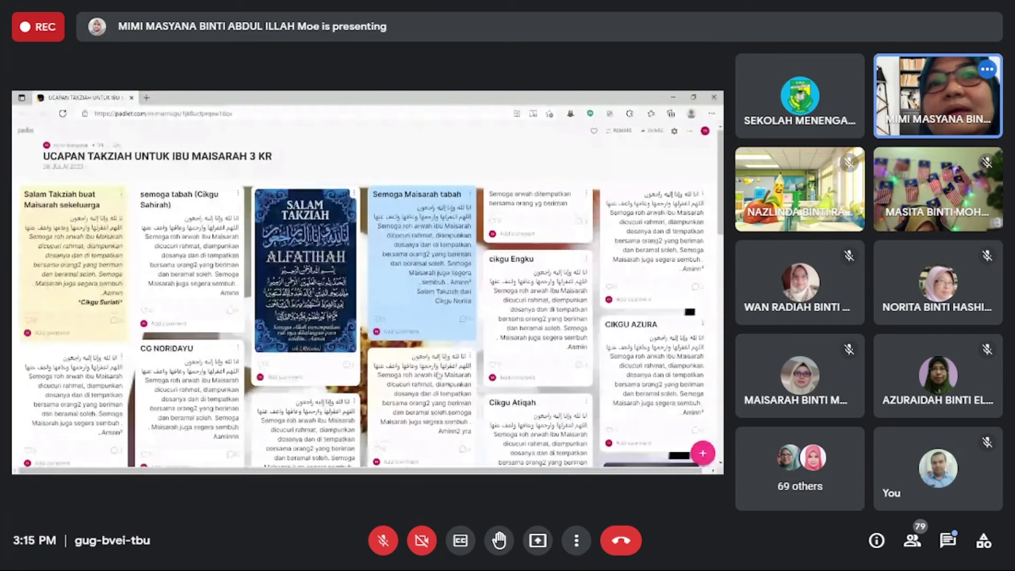
Step: Add a new post to the condolence padlet with the copied message as its body and the sender's first name as subject, and publish it
scroll(343, 162, down, 5)
click(701, 452)
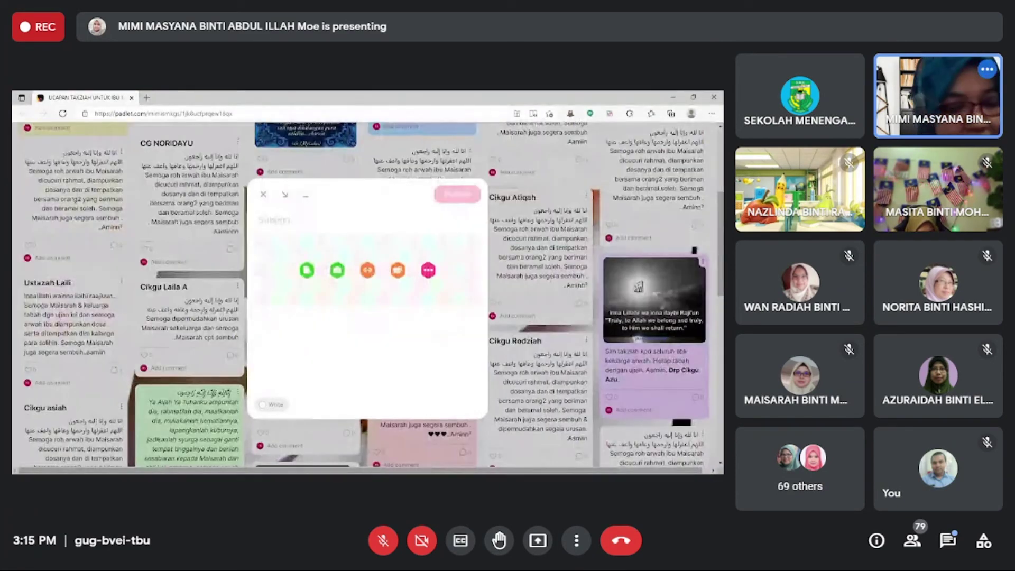
text(اللهم اغفرلها وارحمها وعافها واعف عنها Semoga roh arwah ibu Maisarah dicucuri rahmat, diampunkan dosanya dan di tempatkan bersama orang2 yang beriman dan beramal soleh. Semoga Maisarah juga segera sembuh . Aminn³ Salam Takziah dari)
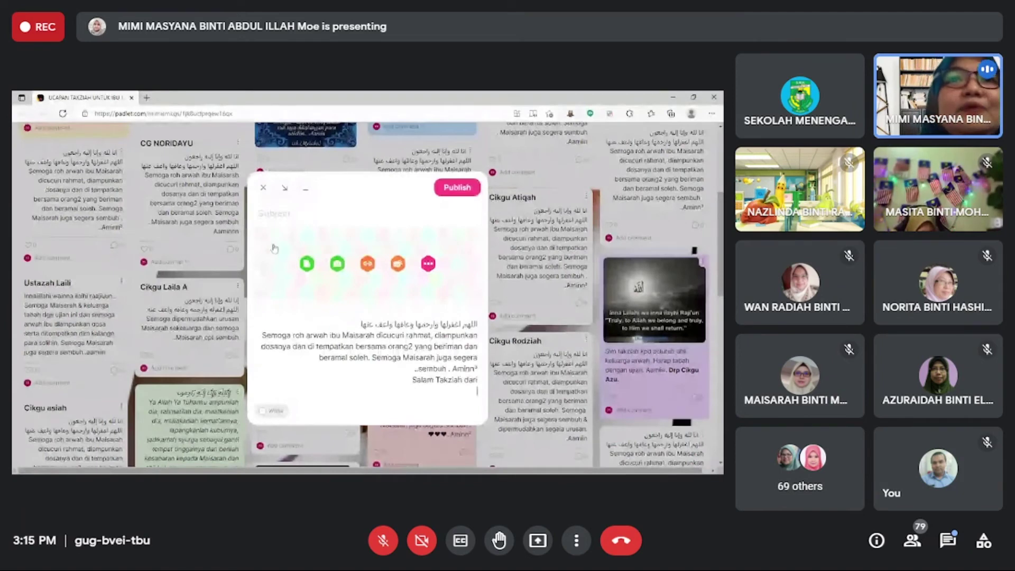
click(275, 212)
text(mimi)
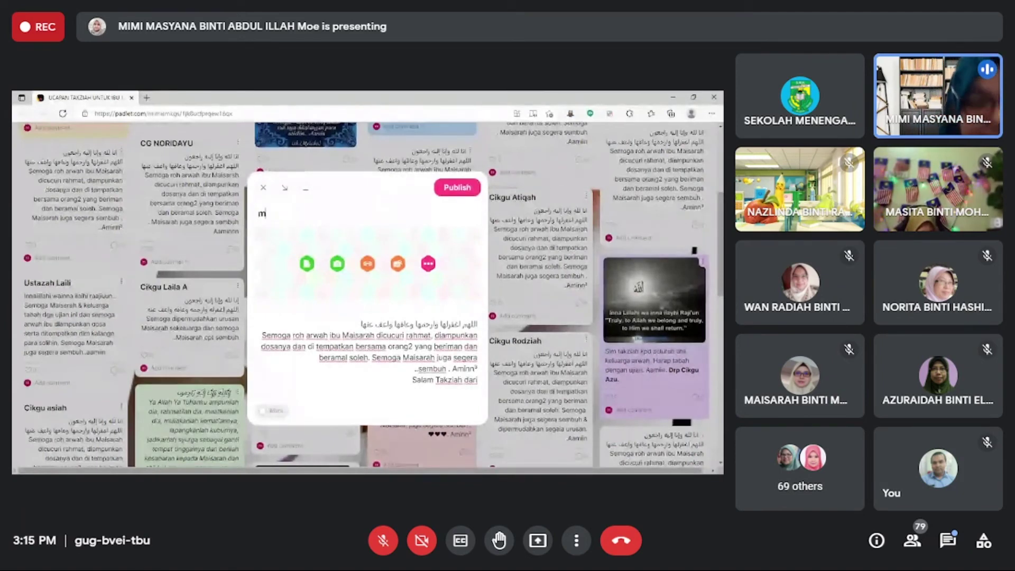
click(455, 187)
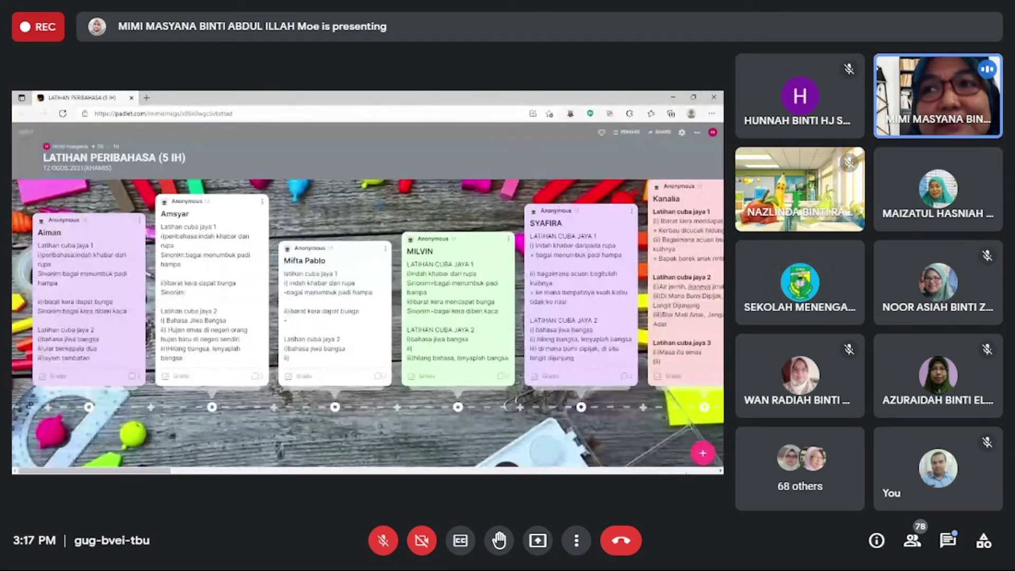
Step: Start a new post titled "RUMUSAN" in the "LATIHAN PERIBAHASA (5 IH)" padlet and attach the PDF "MEMBACA Rumusan Amalan Bersenam(soalan)"
click(703, 452)
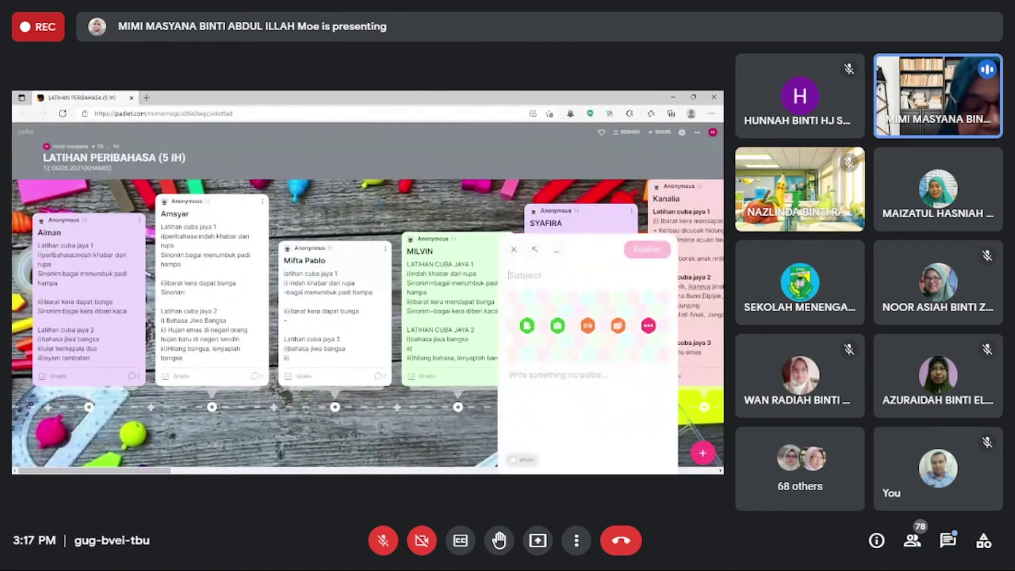
text(ru)
key(BackSpace)
key(BackSpace)
text(RUMUSAN)
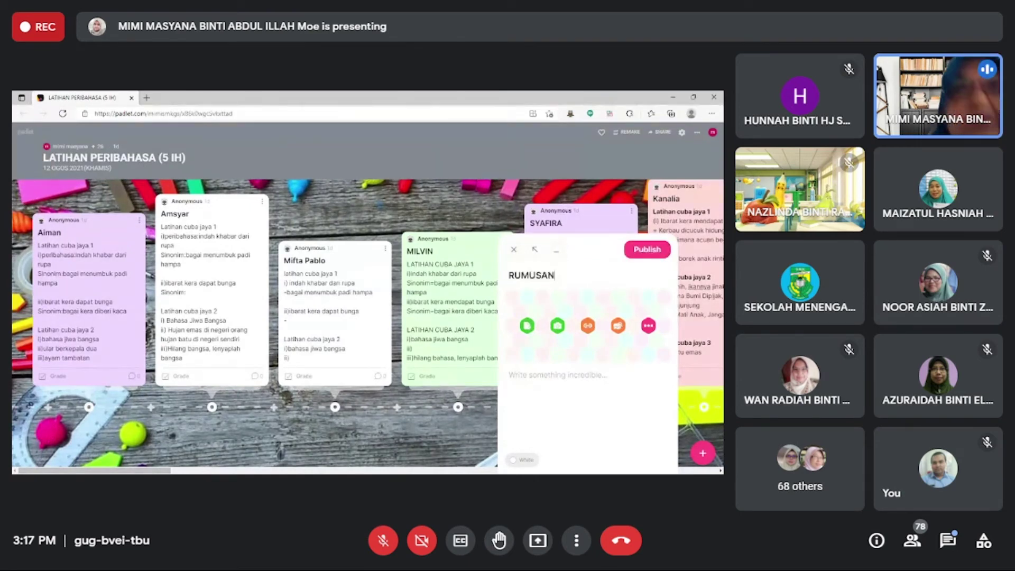
click(527, 327)
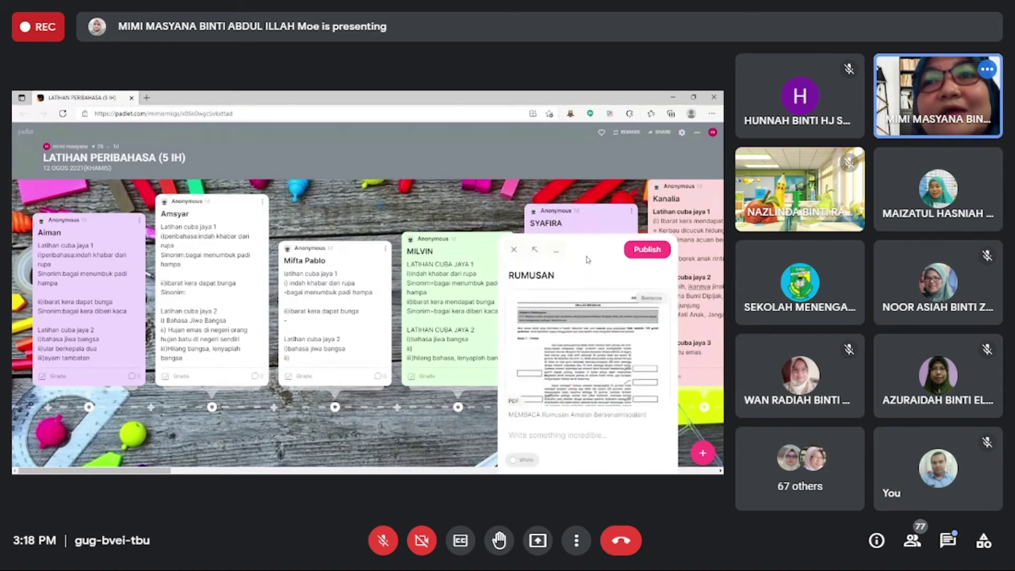
Step: Write the instruction "Isi tempat kosong dengan kata kunci yang betul" as the body of the RUMUSAN post
click(649, 251)
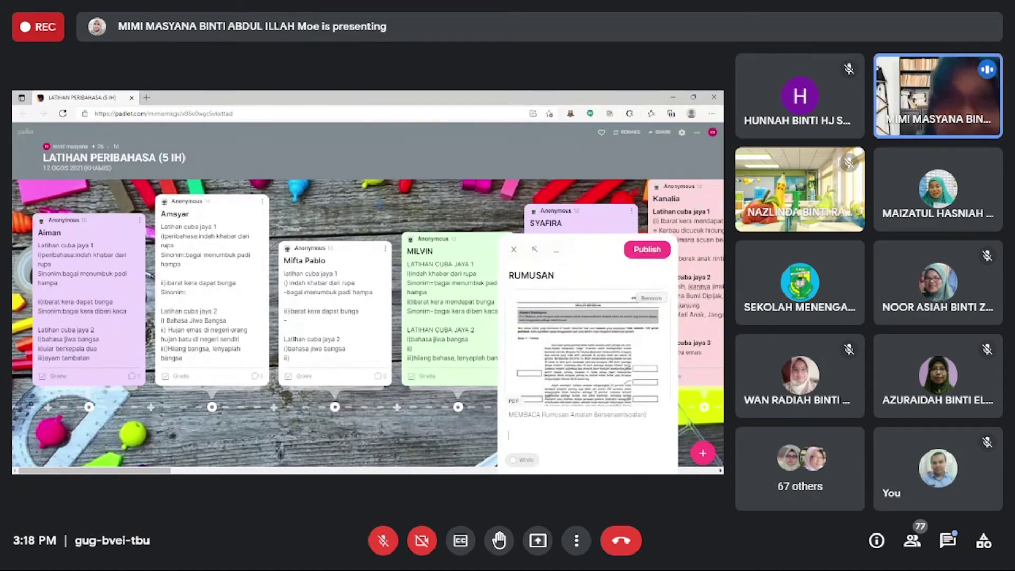
text(iSI)
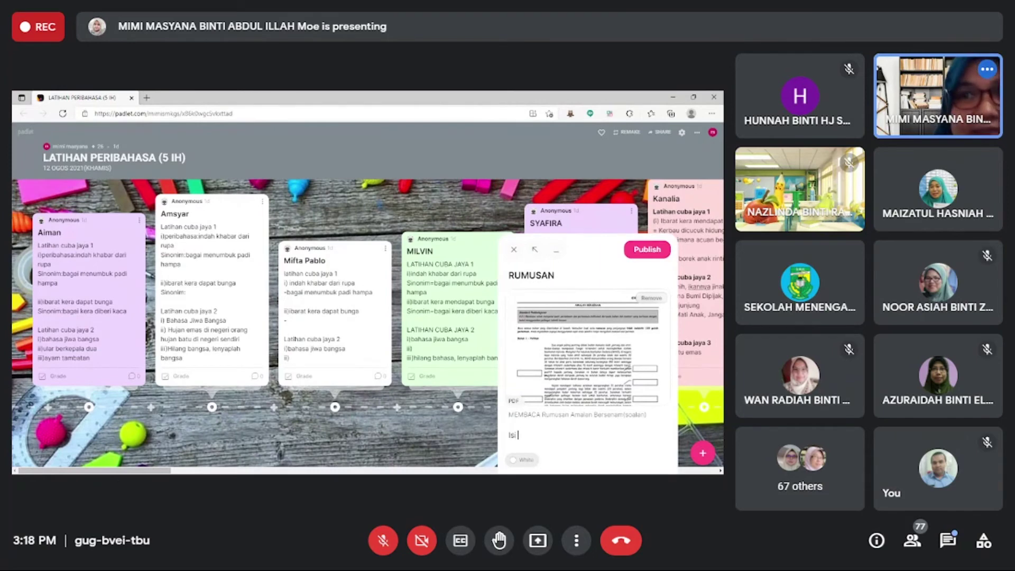
text(tempat kosong )
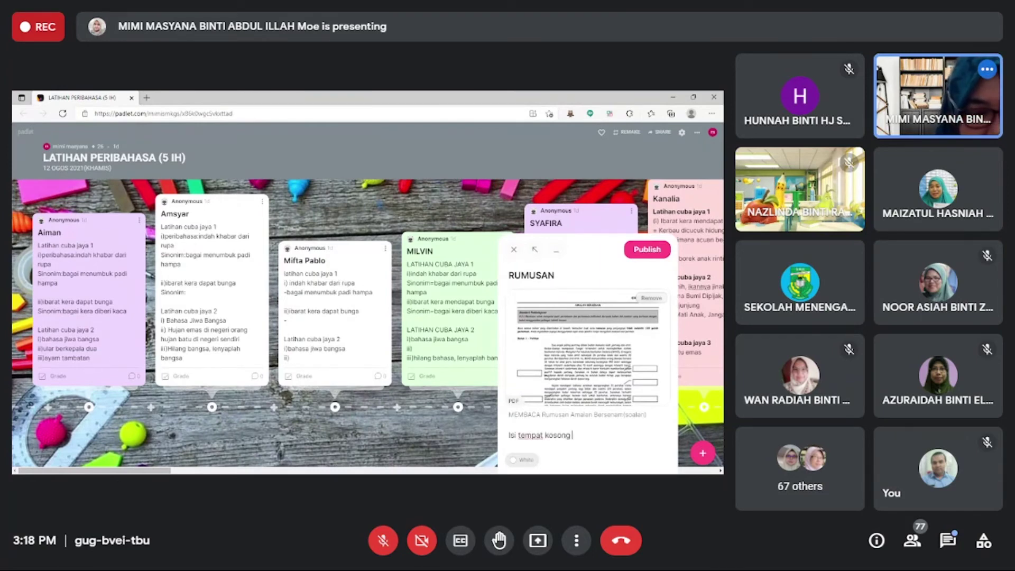
text(dengan k)
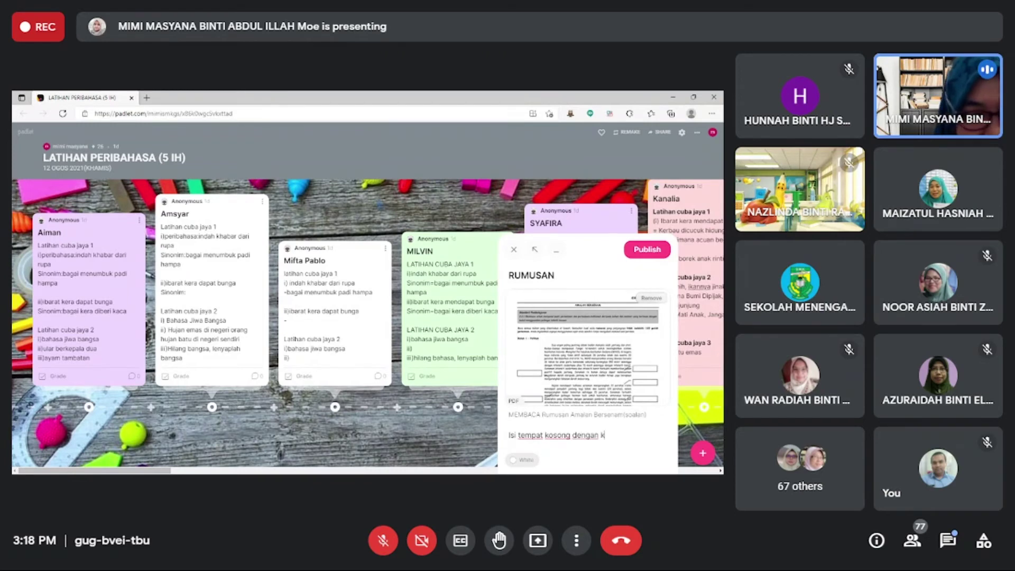
text(ata kun)
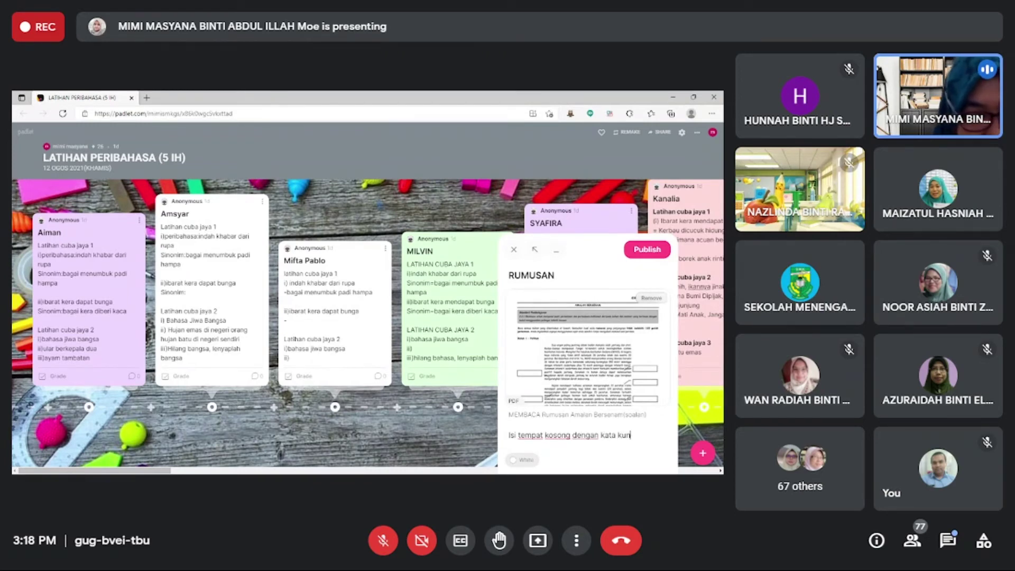
text(ci yang betul)
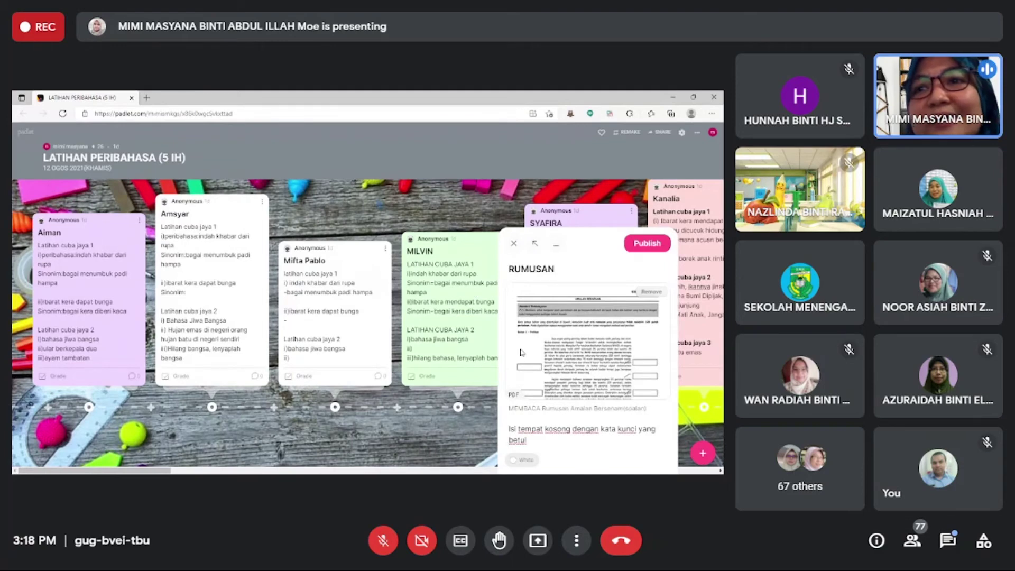
Step: Try Red as the RUMUSAN post's color, change it to Blue, and publish the post
click(522, 460)
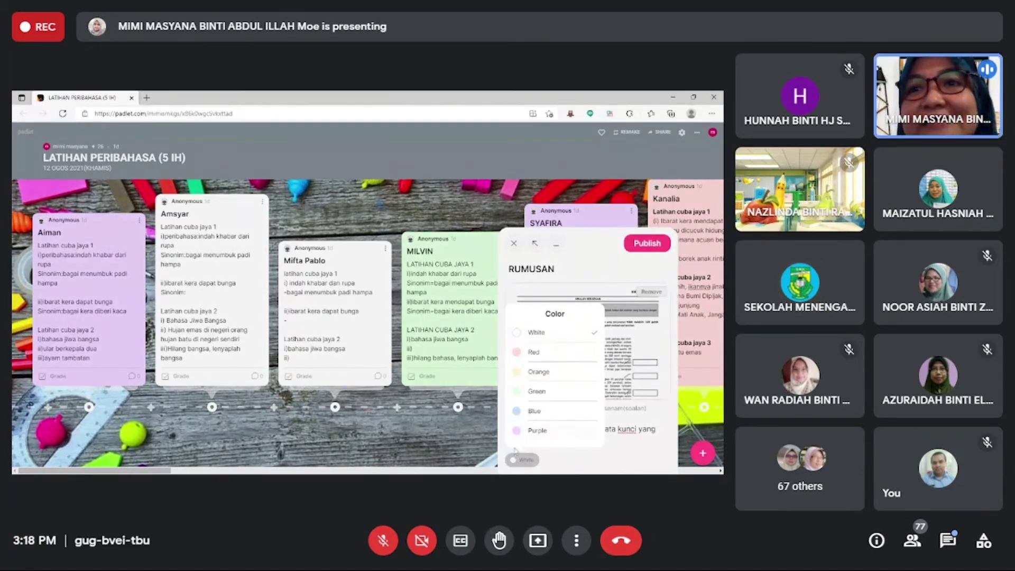
click(533, 352)
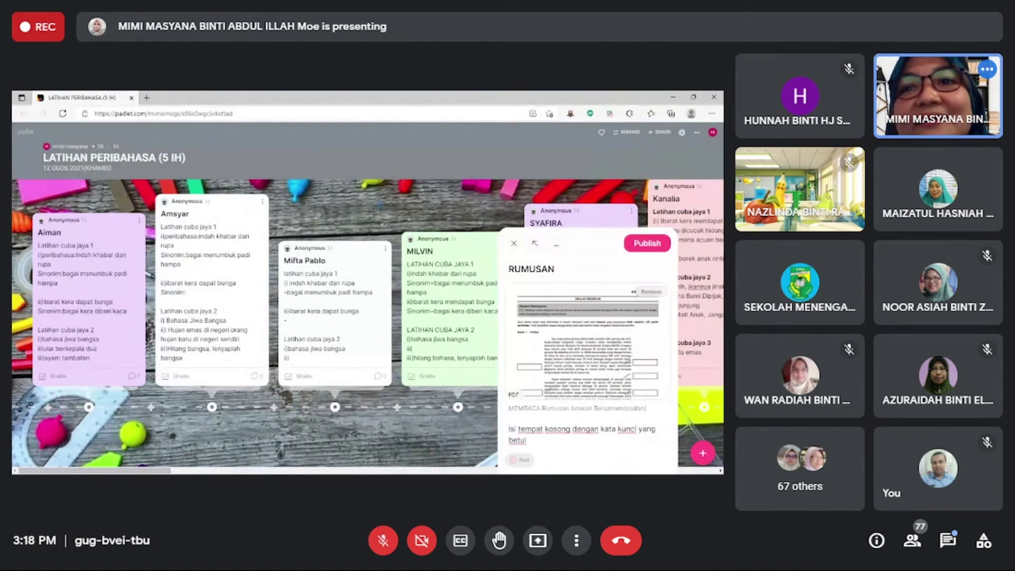
click(520, 459)
click(548, 418)
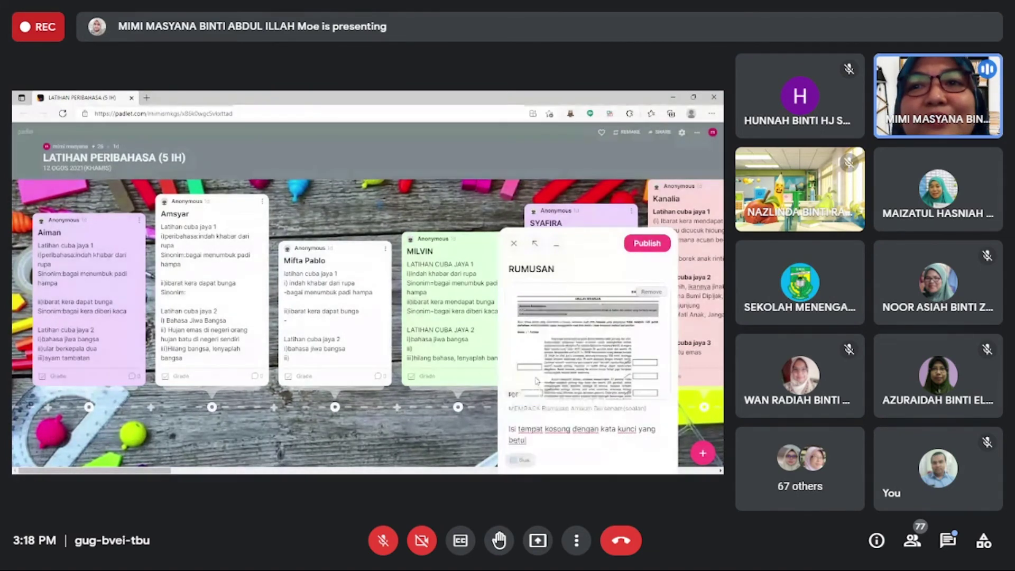
click(650, 249)
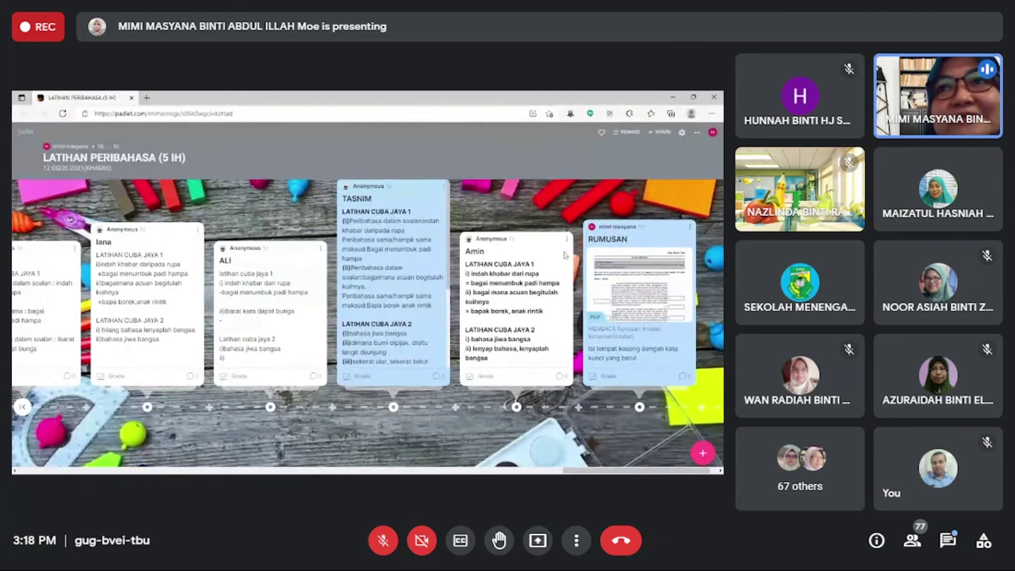
Step: Close the padlet's Modify settings and discard the unsaved edits to the first student's purple post
click(631, 283)
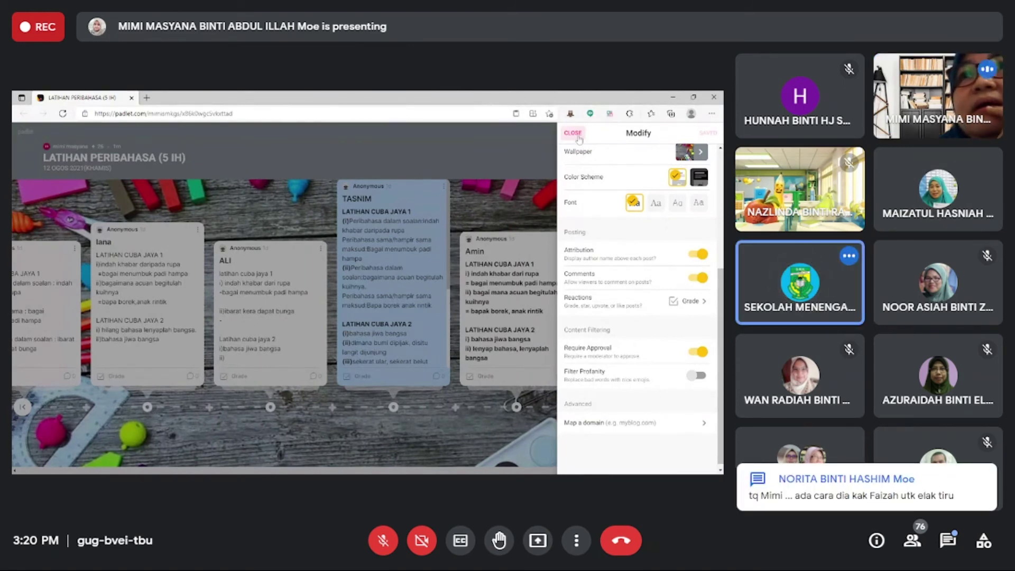
click(576, 136)
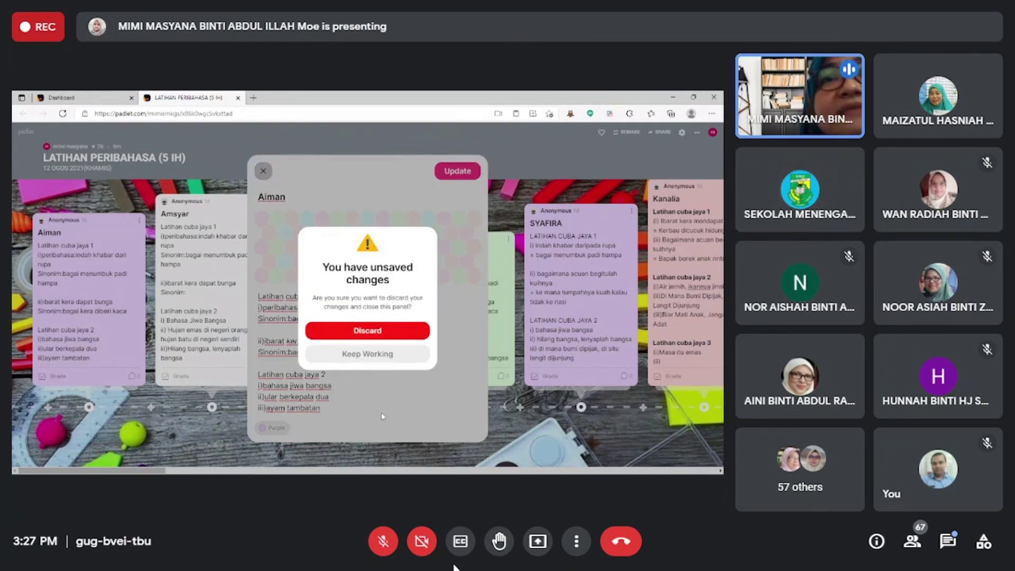
click(380, 332)
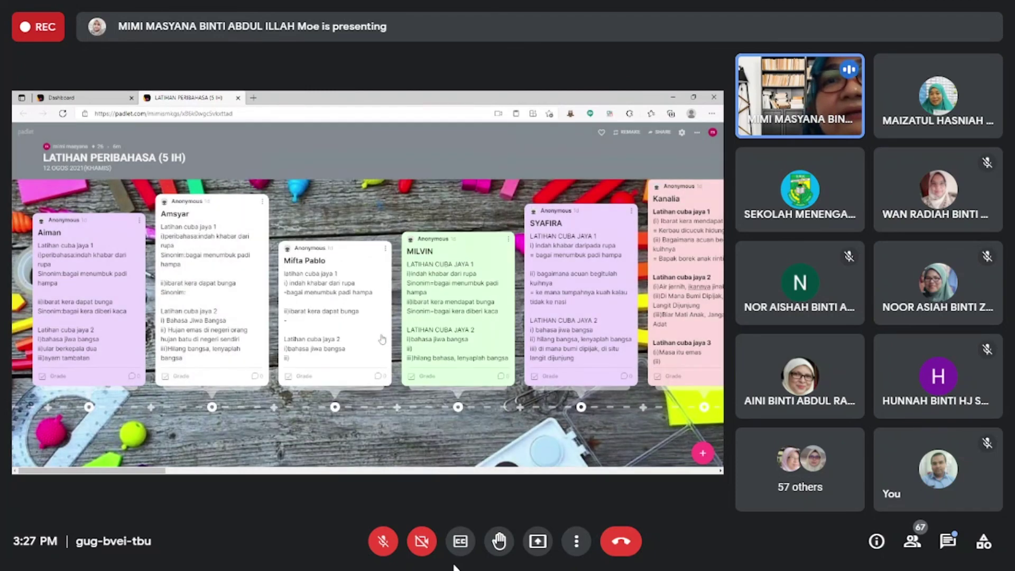